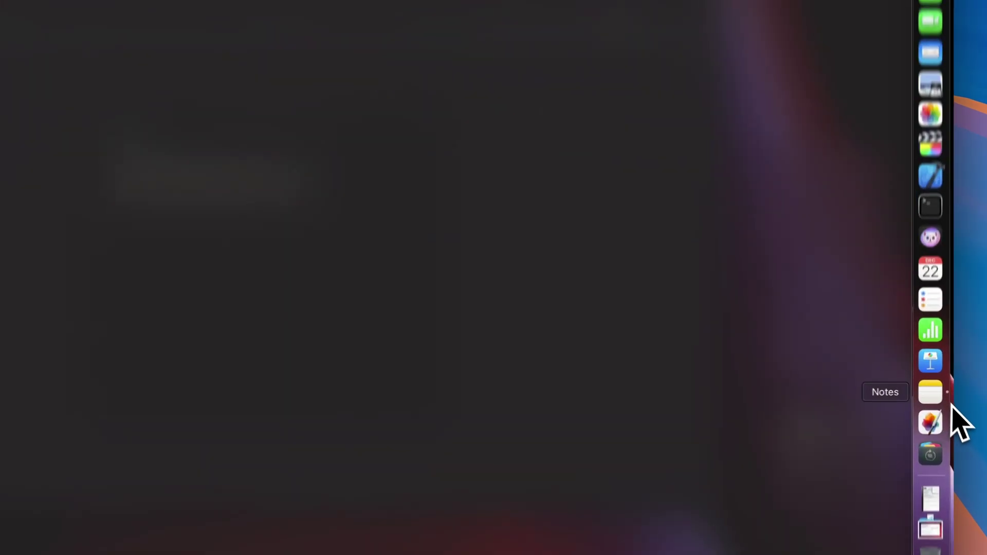
Open the 'Video 1' note holding the saved CDS Repository link.
click(928, 392)
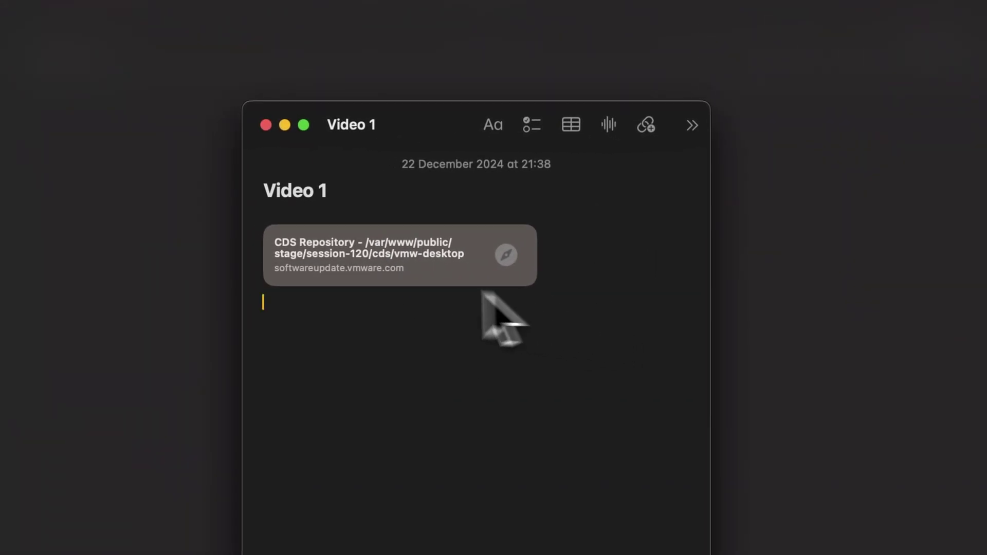
Browse fusion > 13.6.2 > 24409261 > universal > core and download com.vmware.fusion.zip.tar.
click(364, 267)
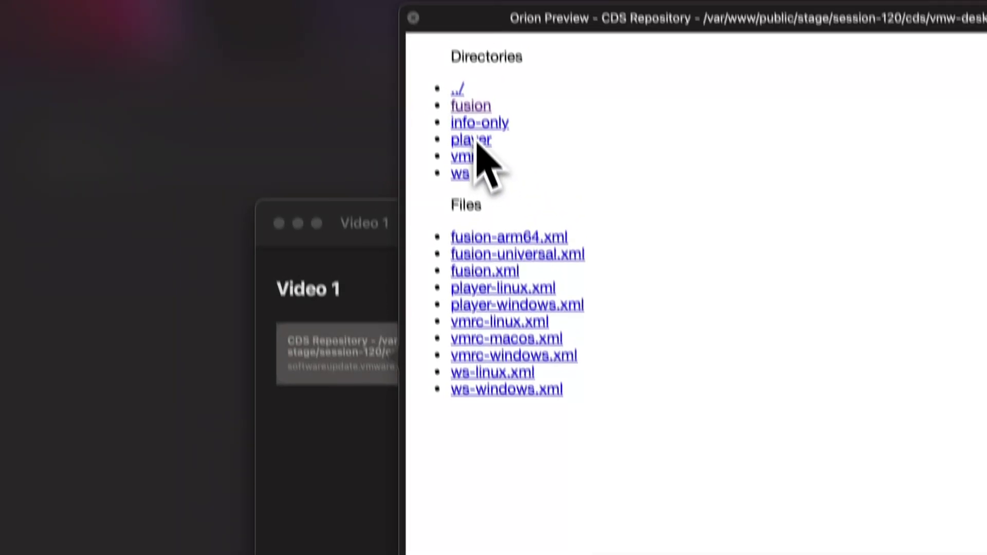
click(457, 7)
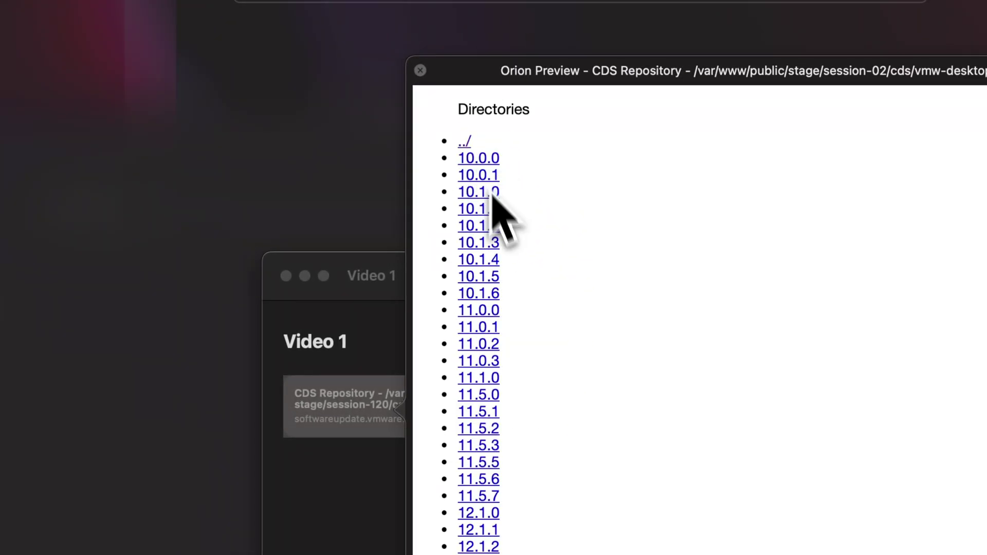
scroll(516, 313, down, 8)
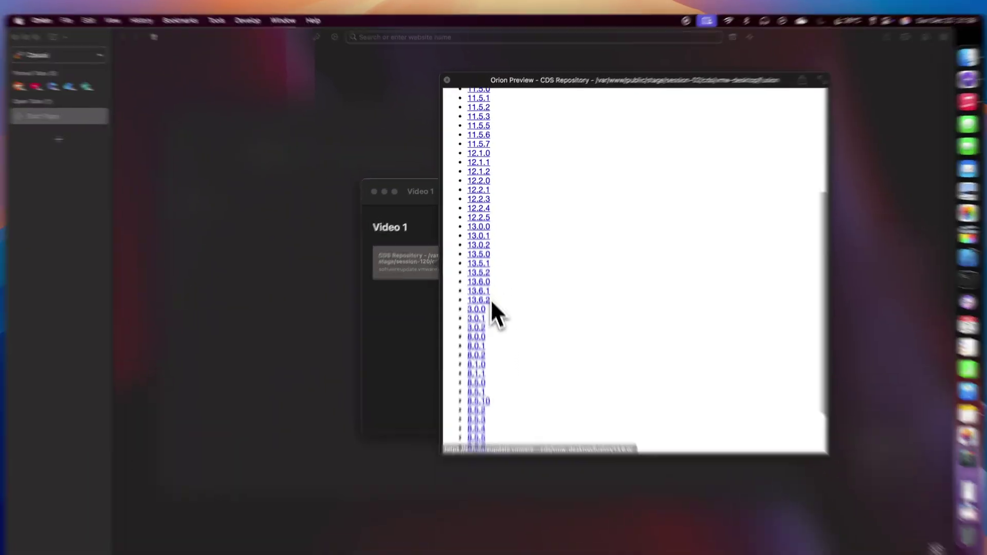
scroll(497, 404, down, 5)
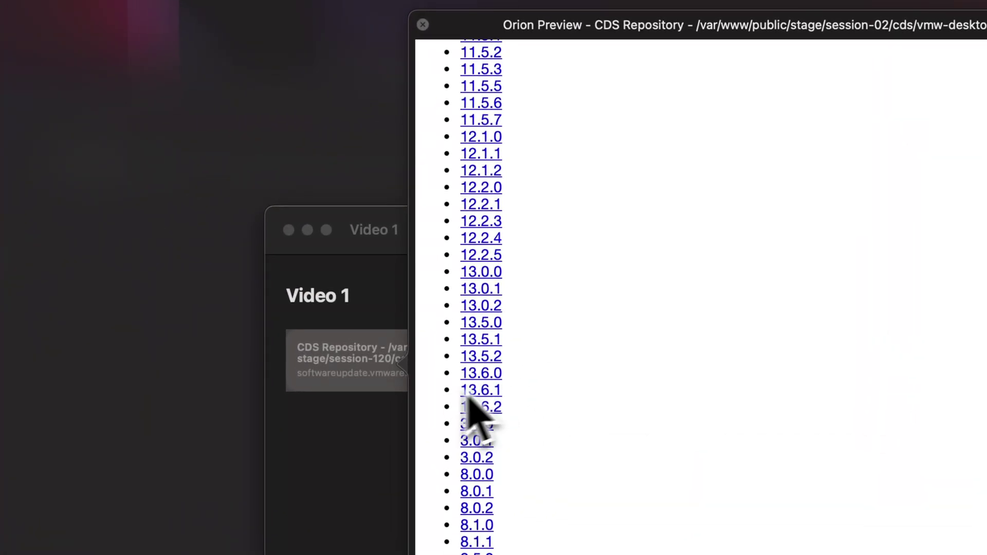
click(495, 407)
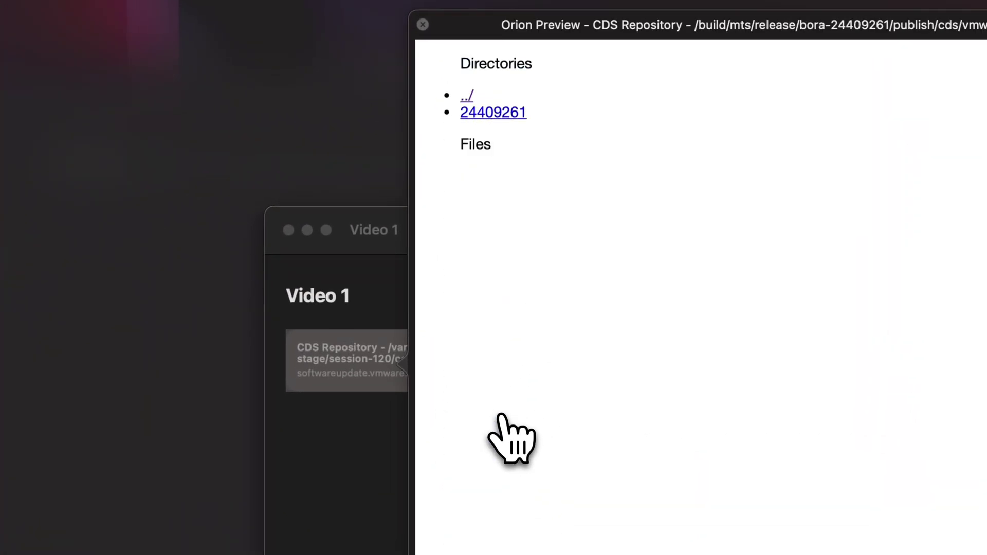
click(497, 110)
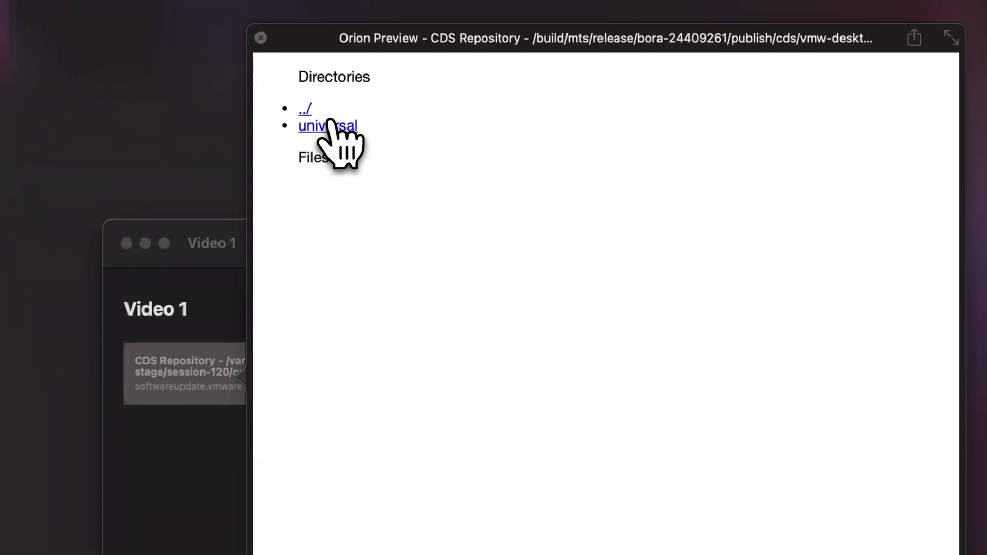
click(355, 124)
click(317, 128)
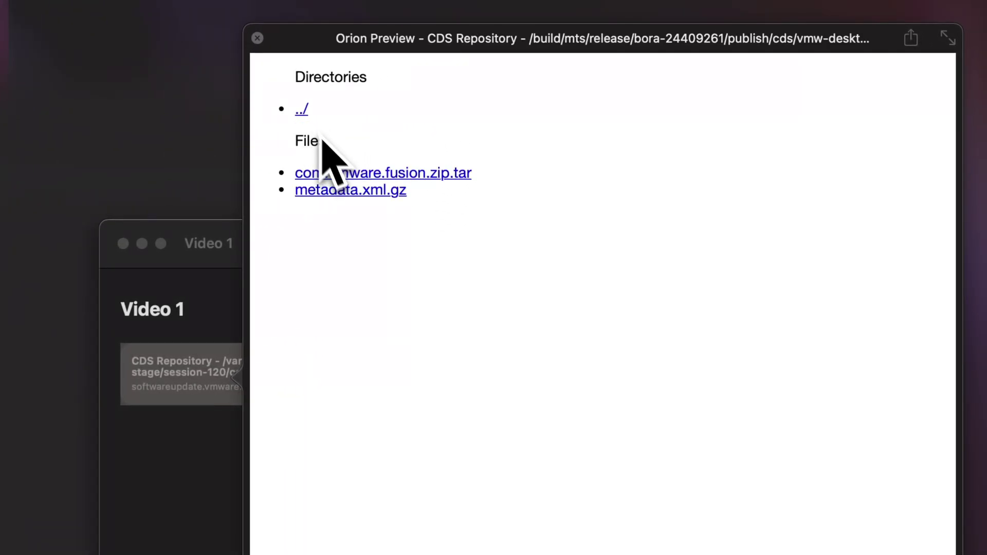
click(387, 174)
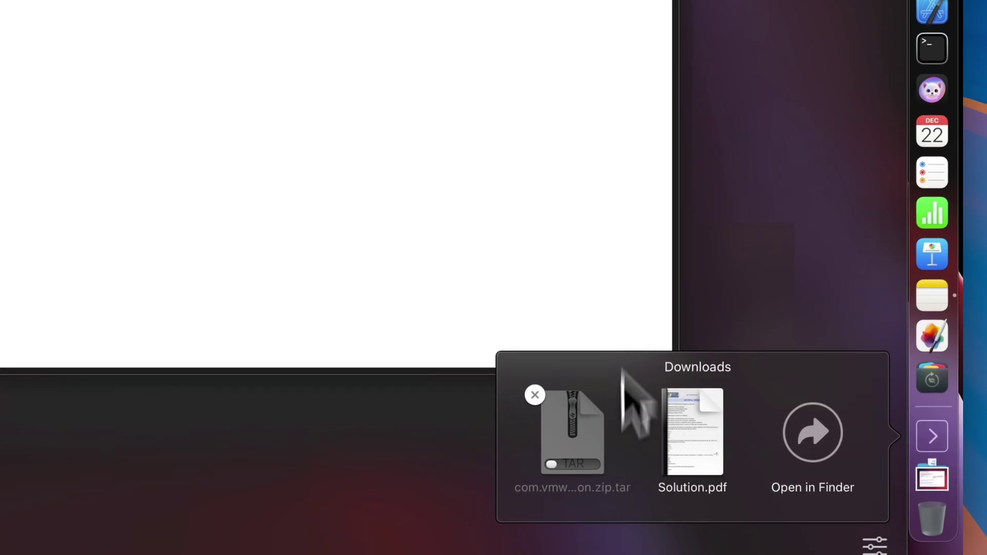
Reveal the downloaded package in Finder and expand the nested com.vmware.fusion.zip archives.
click(573, 431)
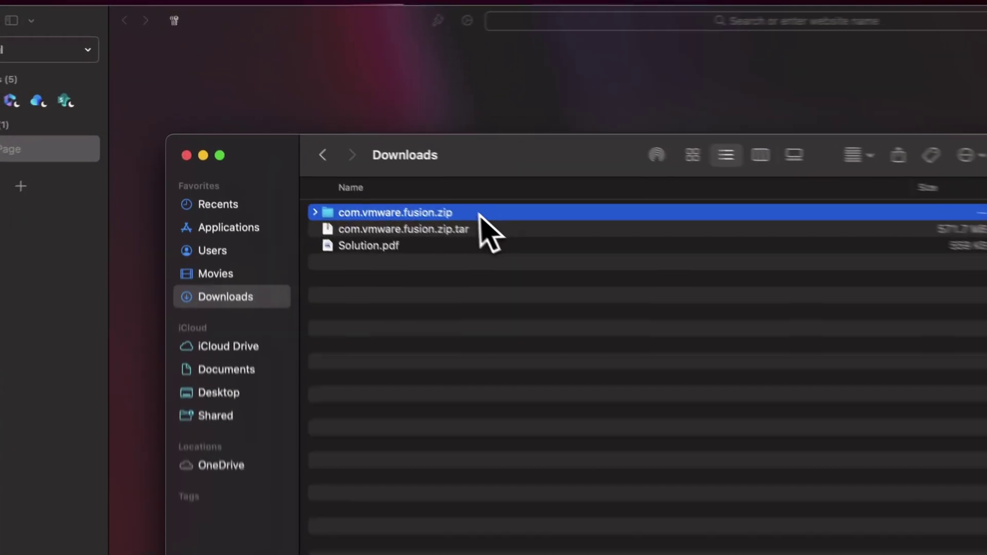
double_click(480, 215)
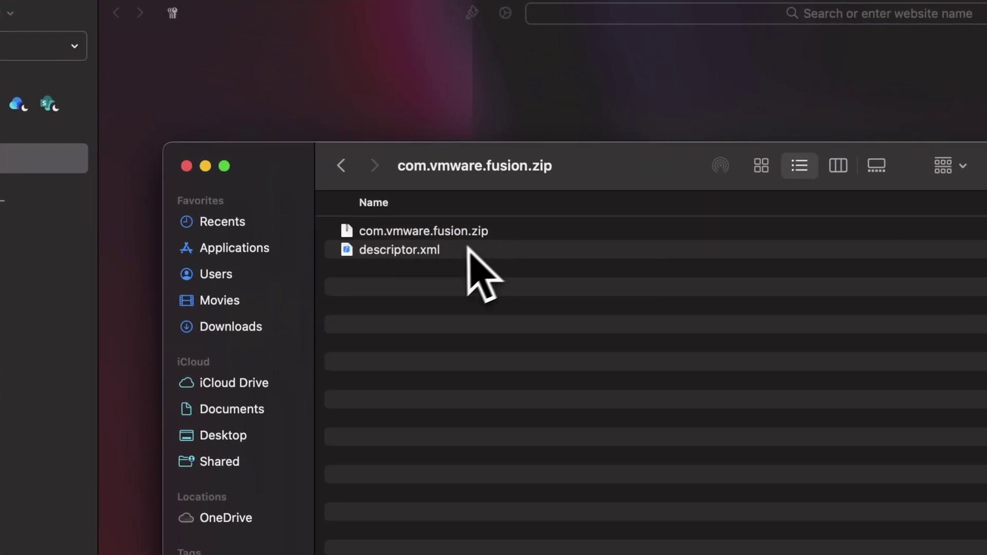
click(433, 212)
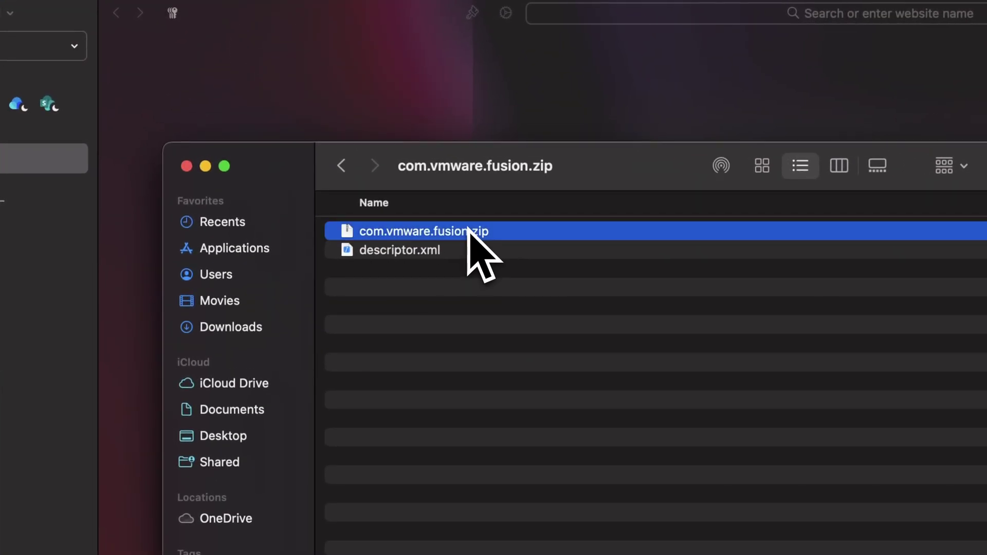
double_click(468, 230)
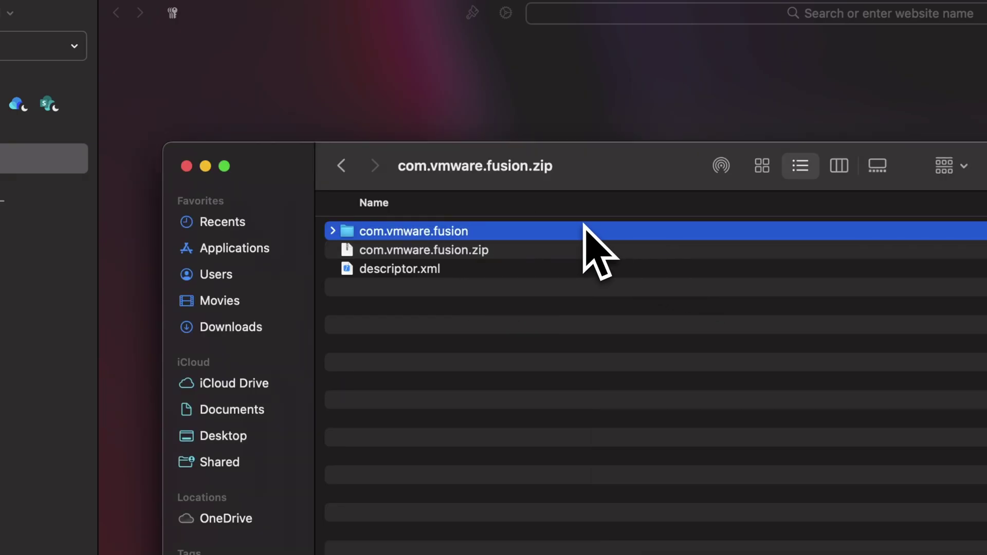
Copy the VMware Fusion app from com.vmware.fusion/payload into Applications.
double_click(578, 230)
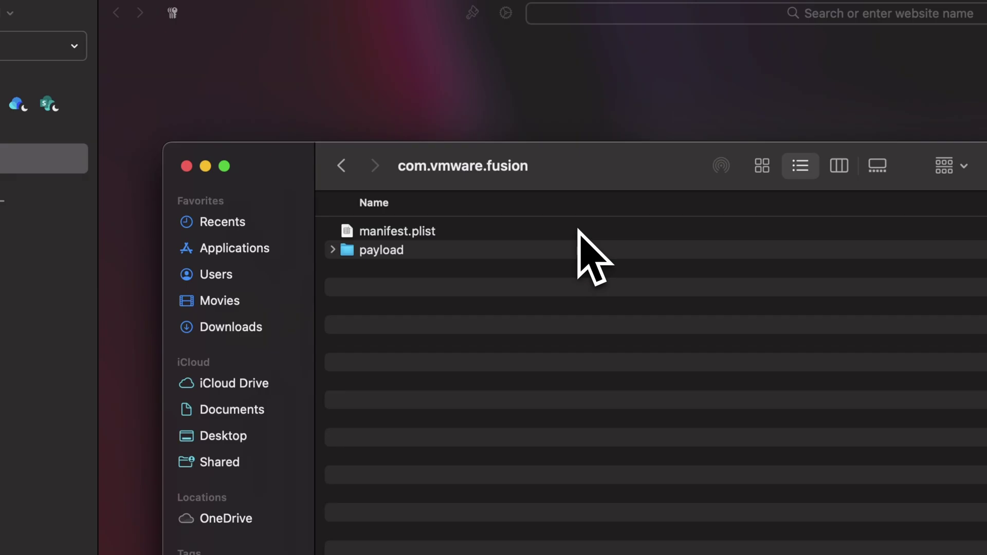
double_click(509, 251)
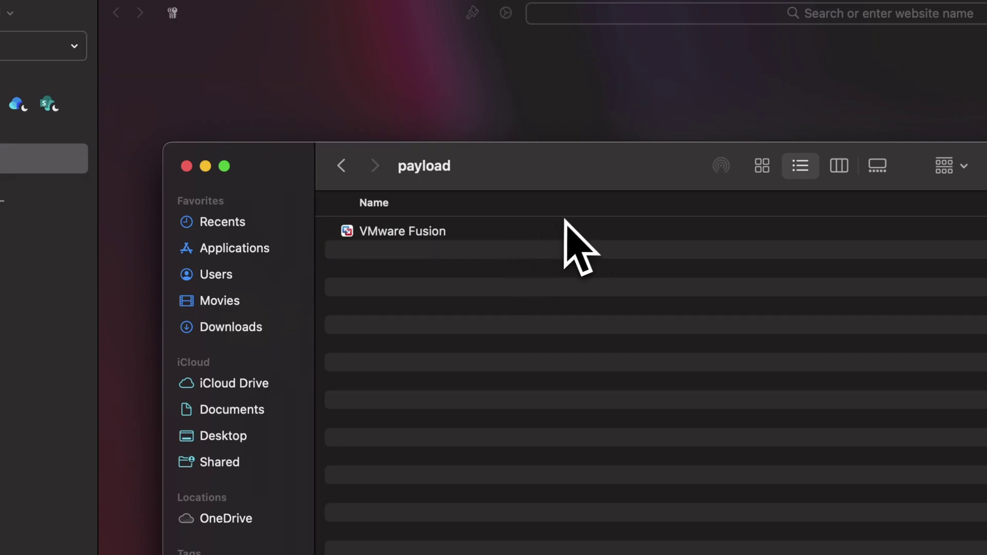
click(508, 231)
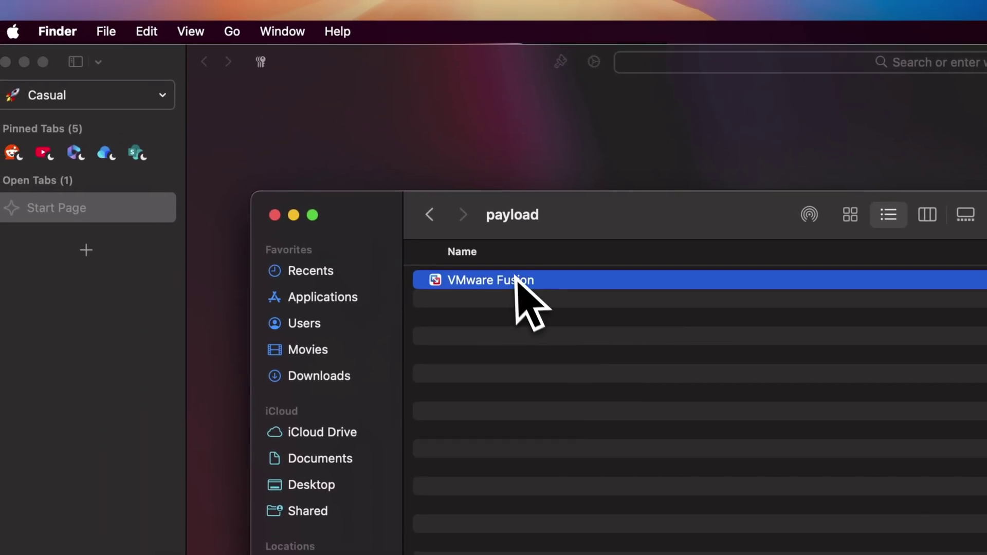
drag(520, 280, 351, 302)
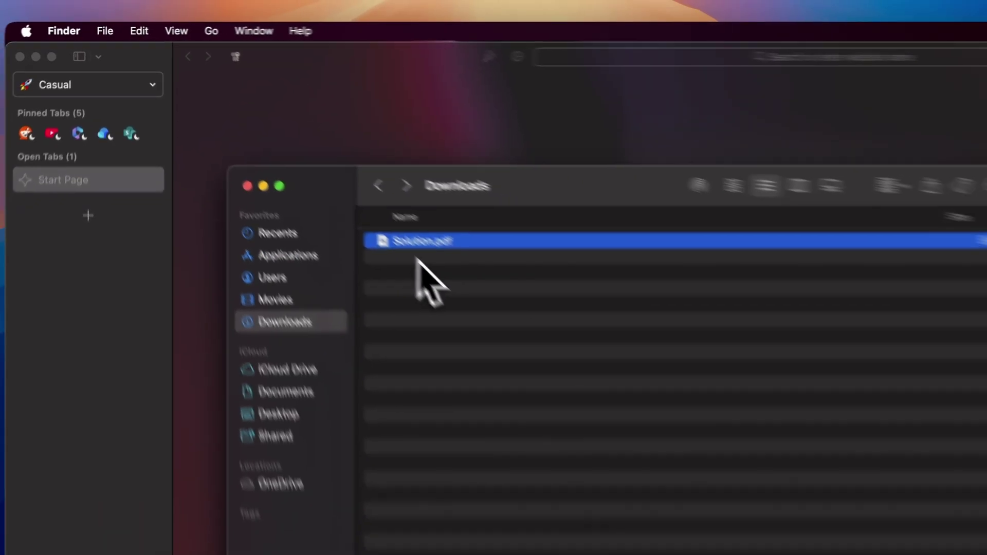
Launch VMware Fusion from Launchpad by searching 'vm'.
key(F4)
text(vm)
key(Right)
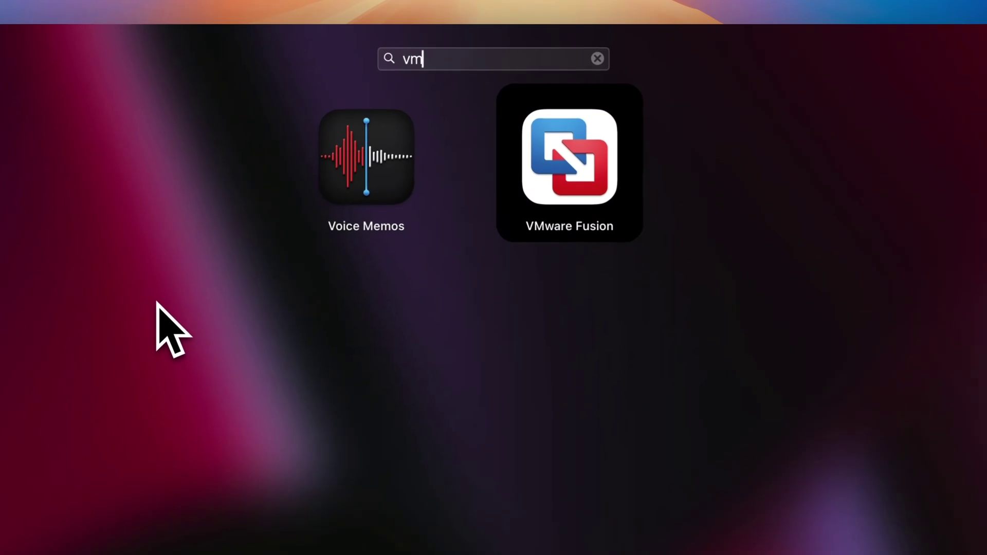
key(Return)
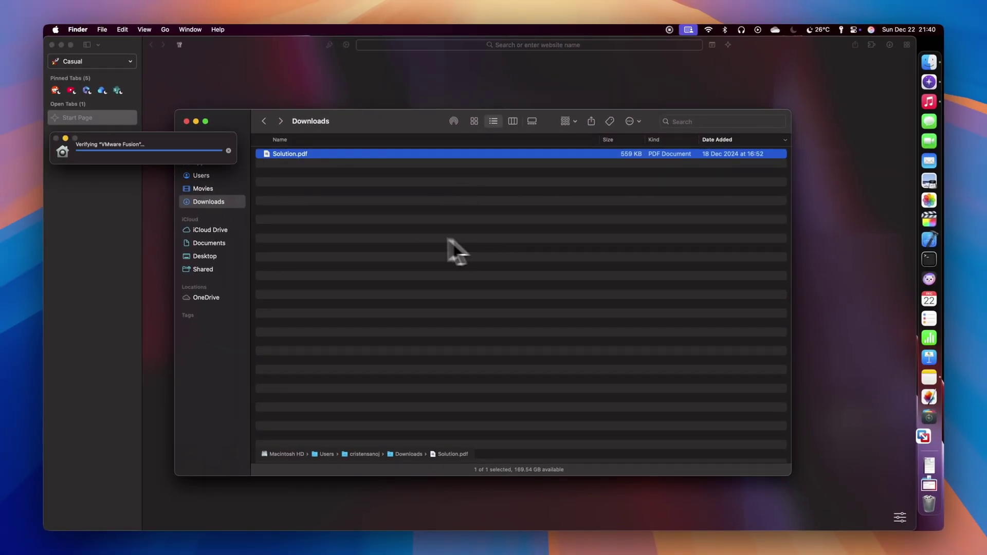
Accept the VMware Fusion terms and conditions and dismiss the thank-you screen.
scroll(596, 261, down, 5)
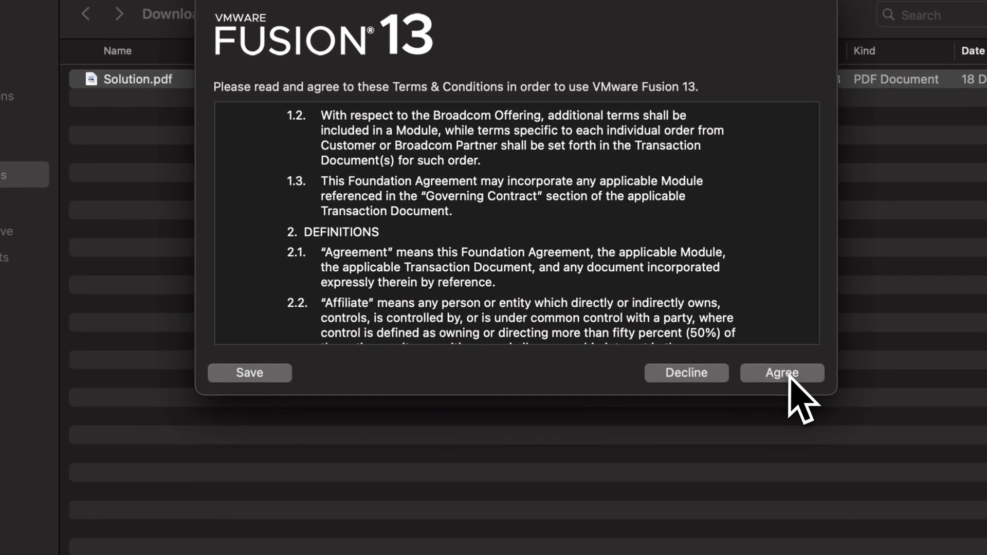
click(784, 373)
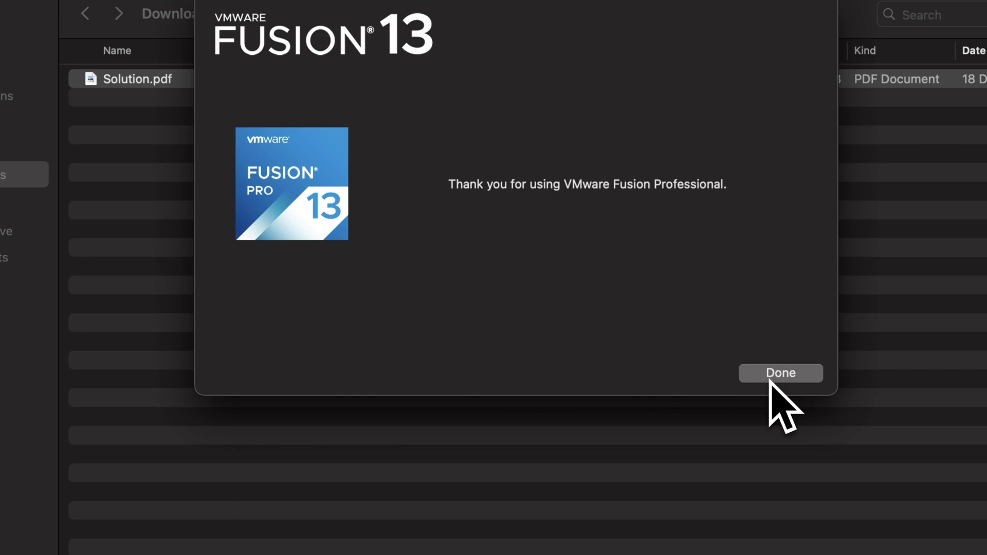
click(771, 373)
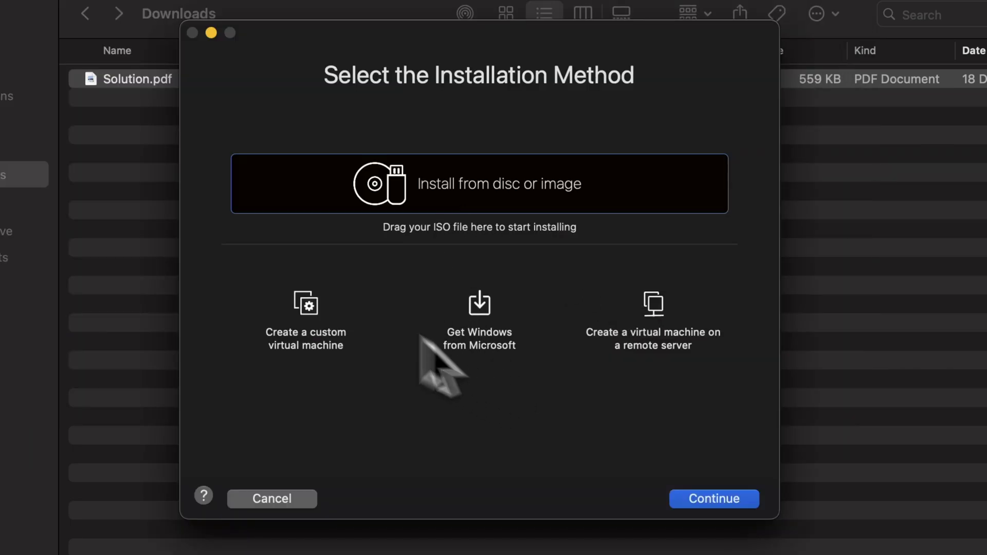
Get Windows 11 Professional (English) from Microsoft and enable UEFI Secure Boot.
click(483, 333)
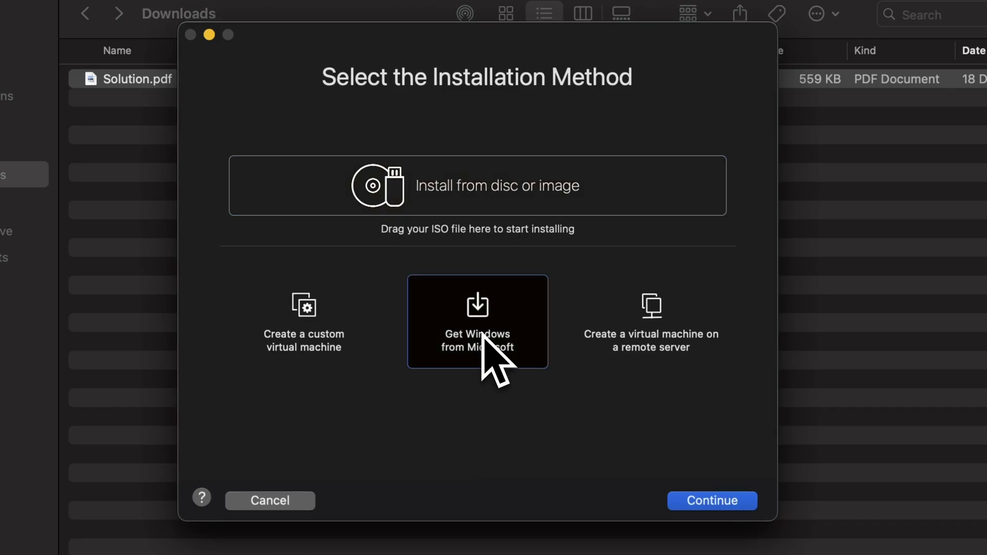
double_click(482, 333)
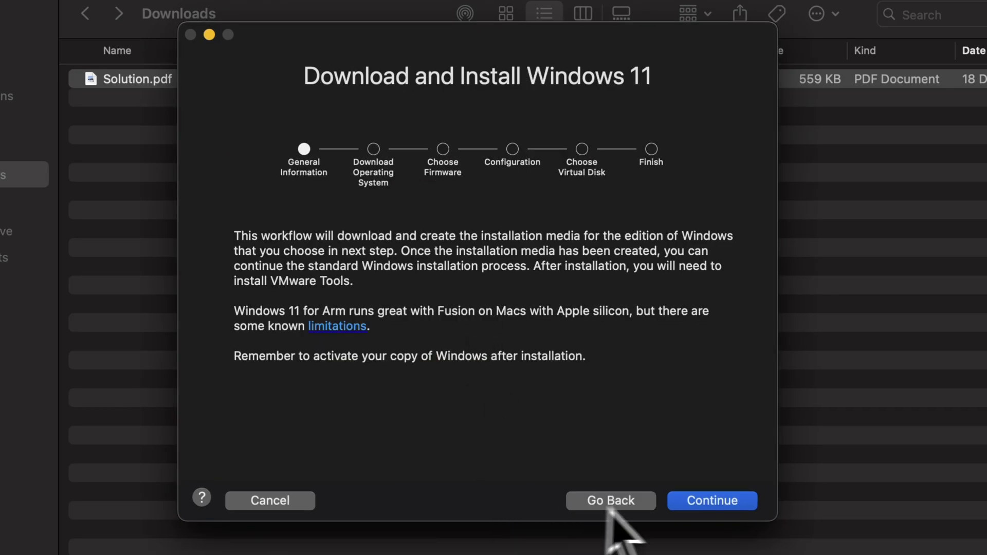
click(732, 499)
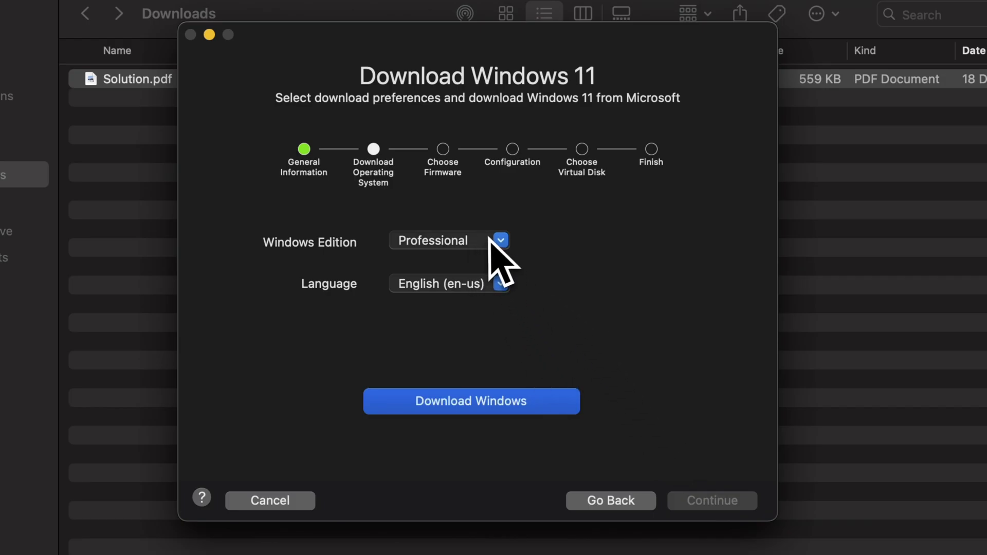
click(514, 403)
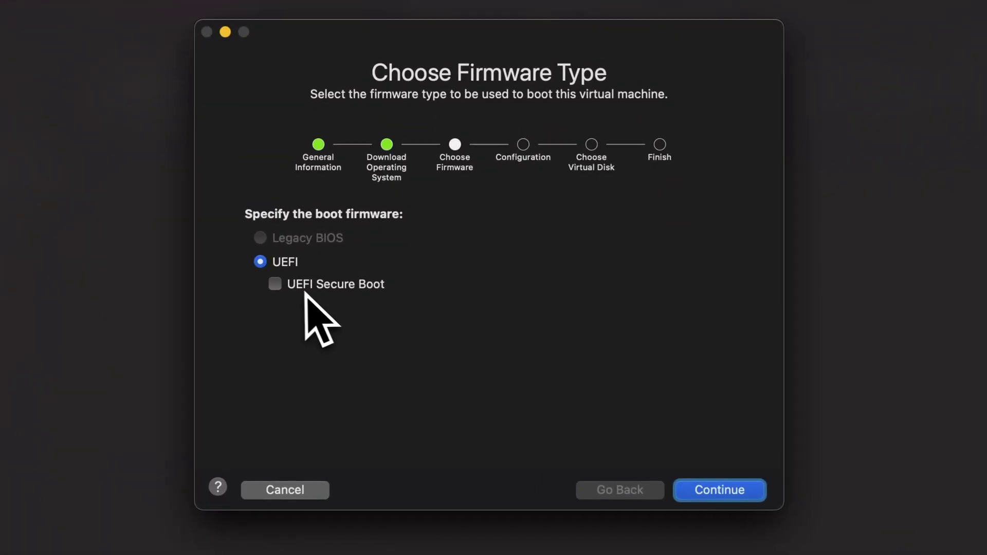
click(278, 282)
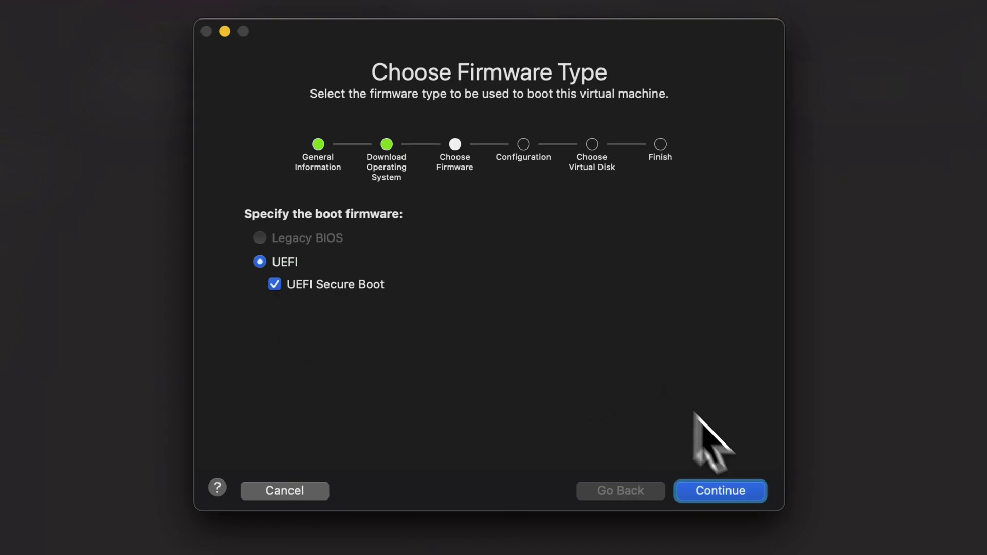
click(728, 493)
Auto-generate the encryption password, keep a new virtual disk, and save the VM as 'Windows 11'.
click(606, 374)
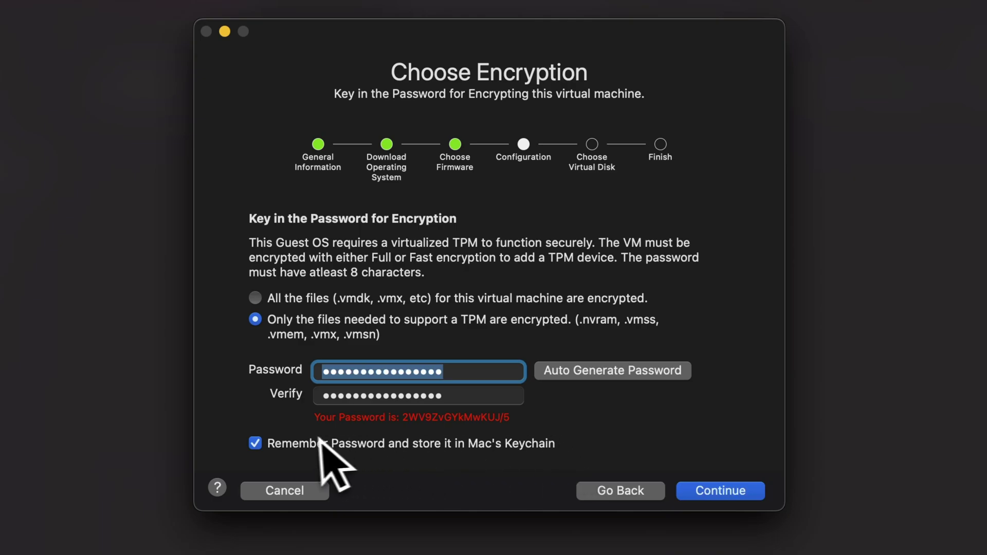
click(741, 495)
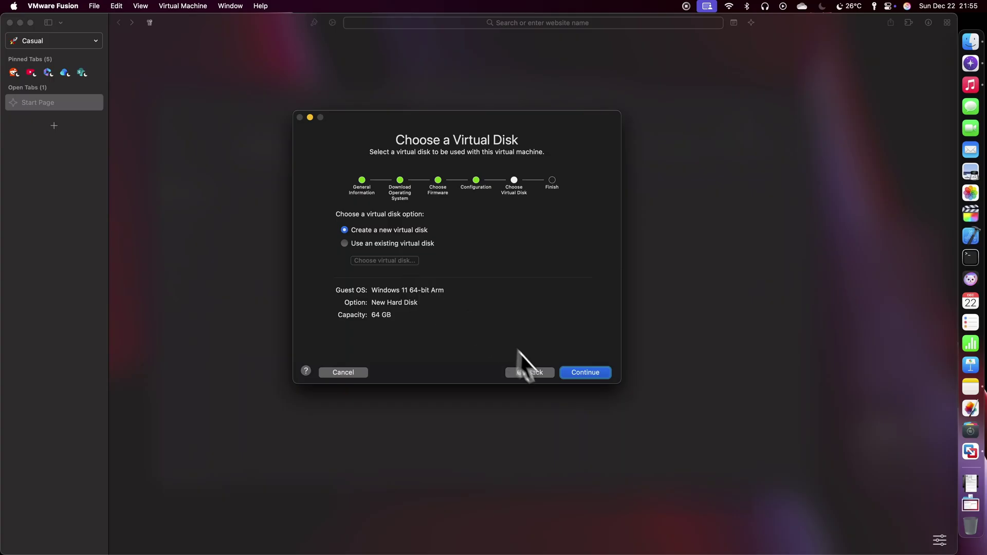
click(585, 372)
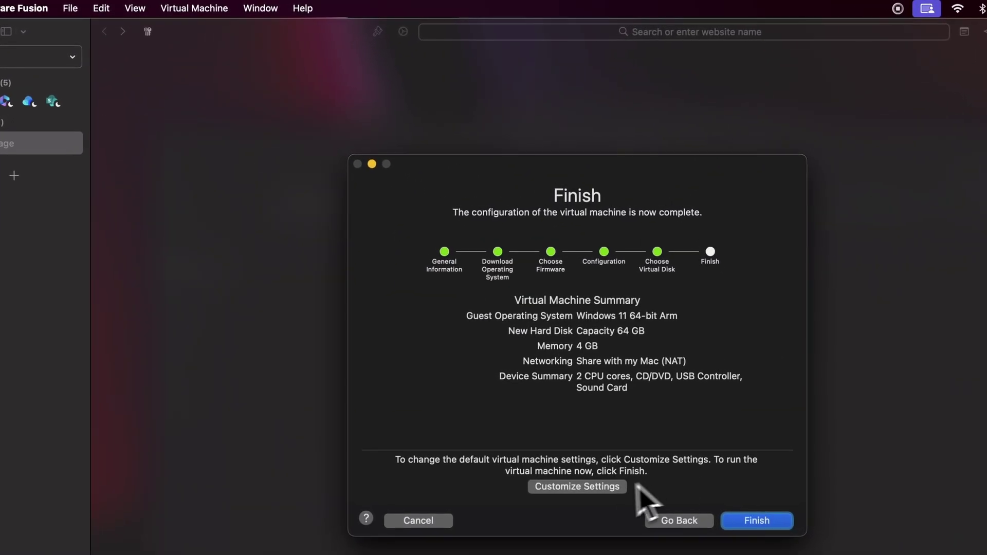
click(605, 488)
click(563, 264)
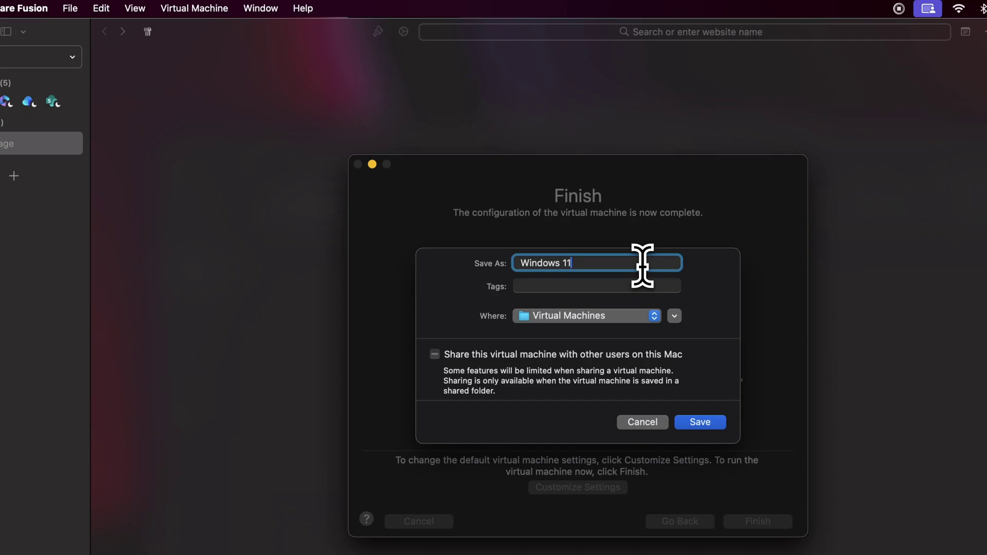
click(688, 423)
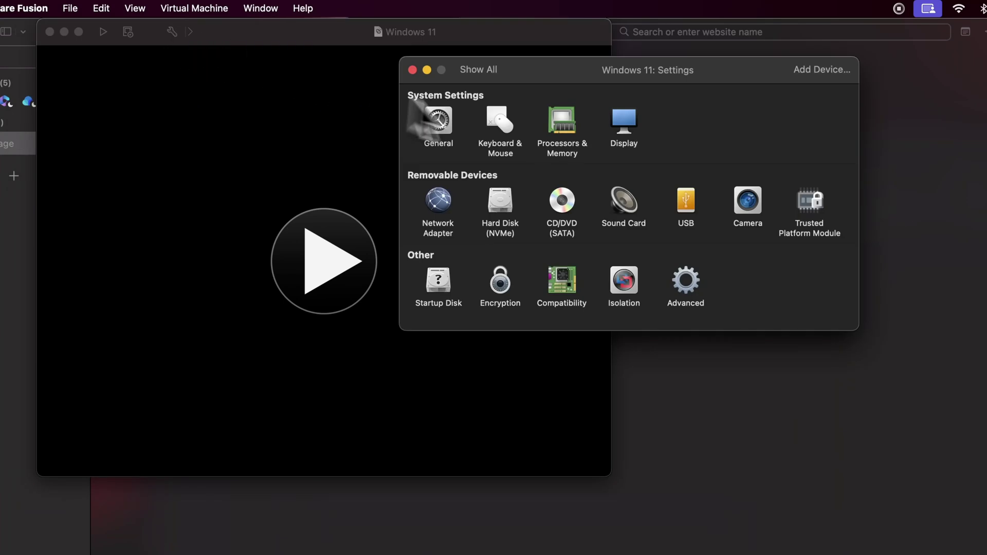
Set the Windows 11 VM to 4 processor cores and open its Display settings.
click(556, 127)
click(557, 128)
click(529, 159)
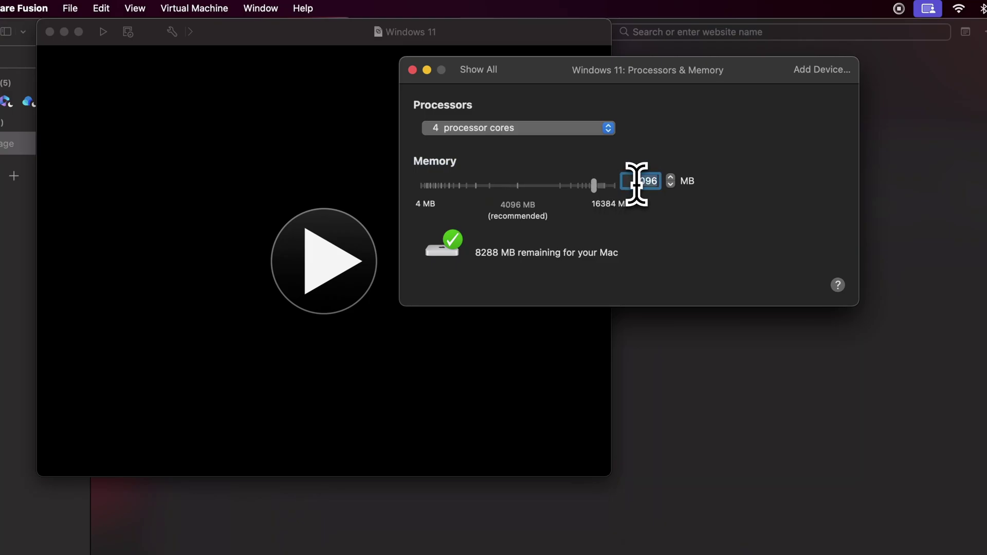
click(478, 70)
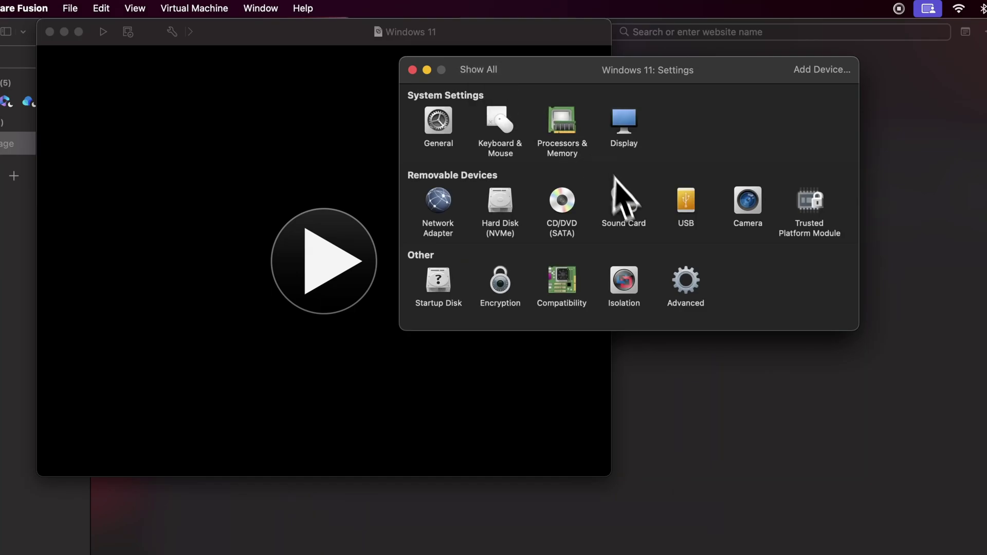
click(624, 124)
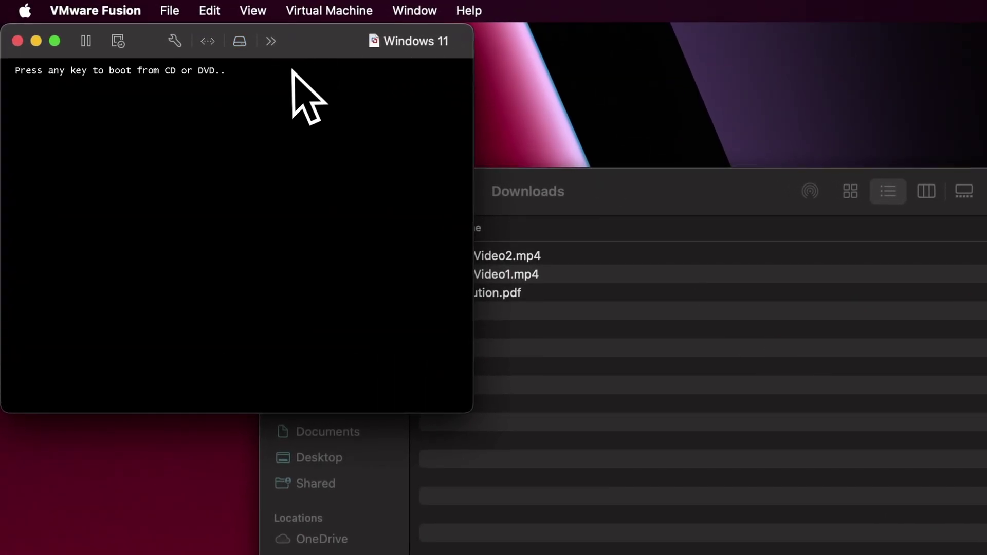
Boot the VM from the installer disc and set the time format to English (world).
click(290, 73)
key(Return)
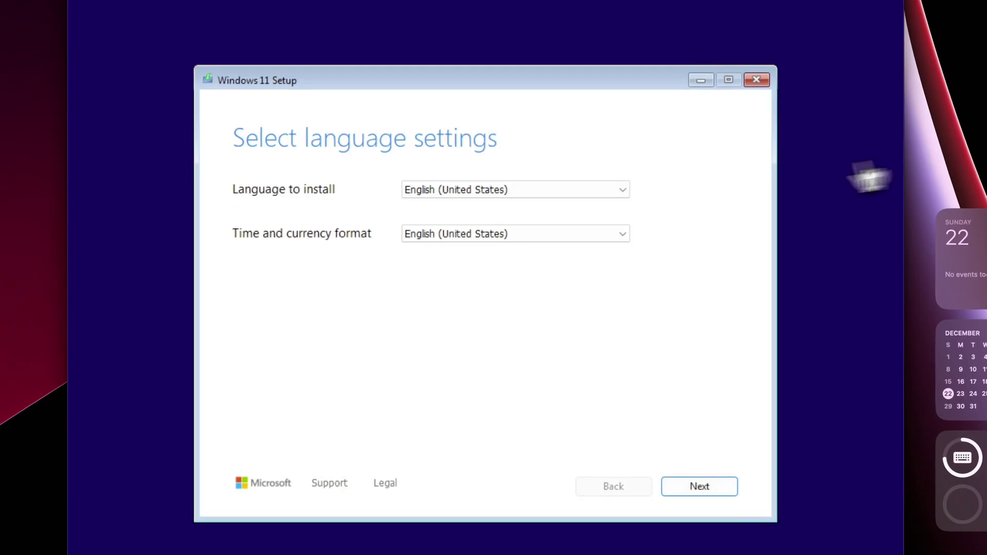
click(516, 234)
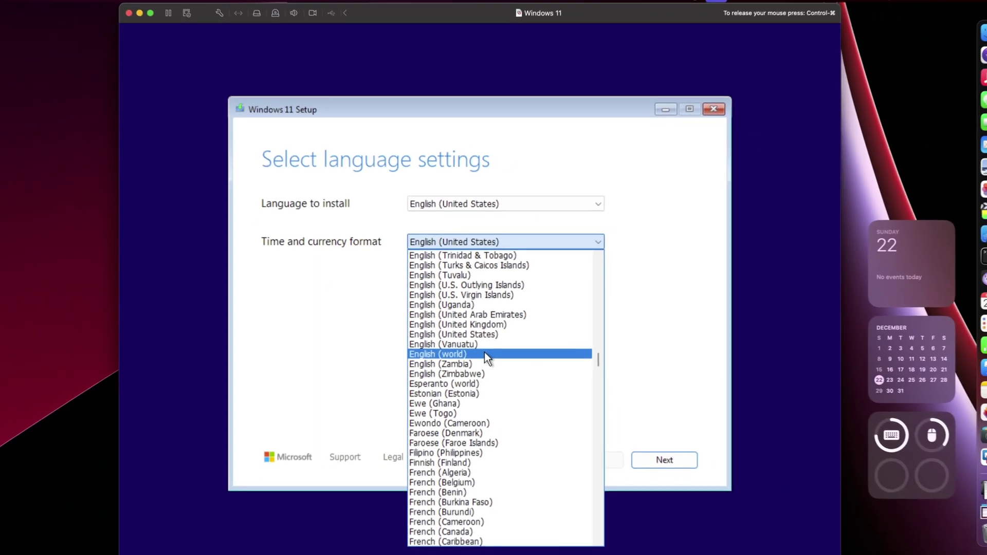
click(483, 364)
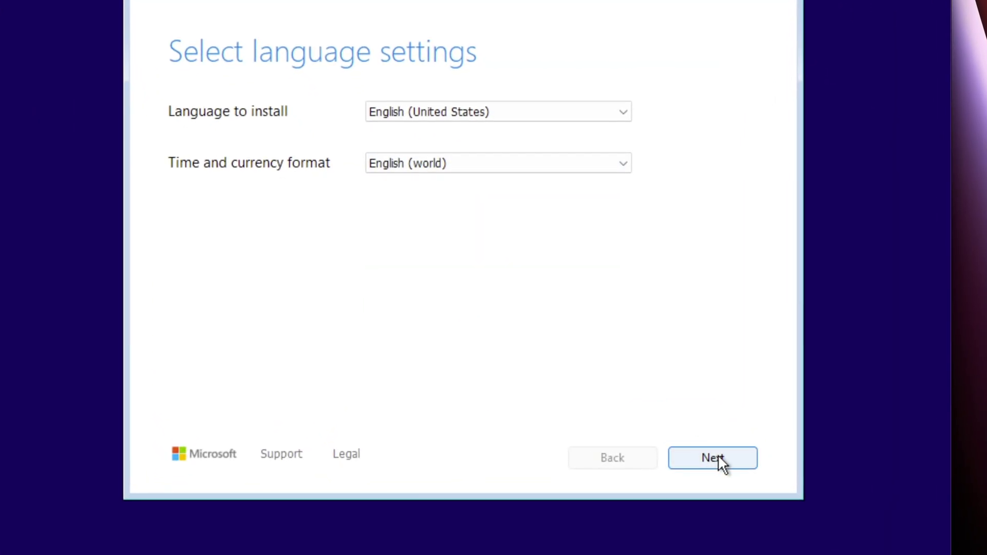
click(715, 458)
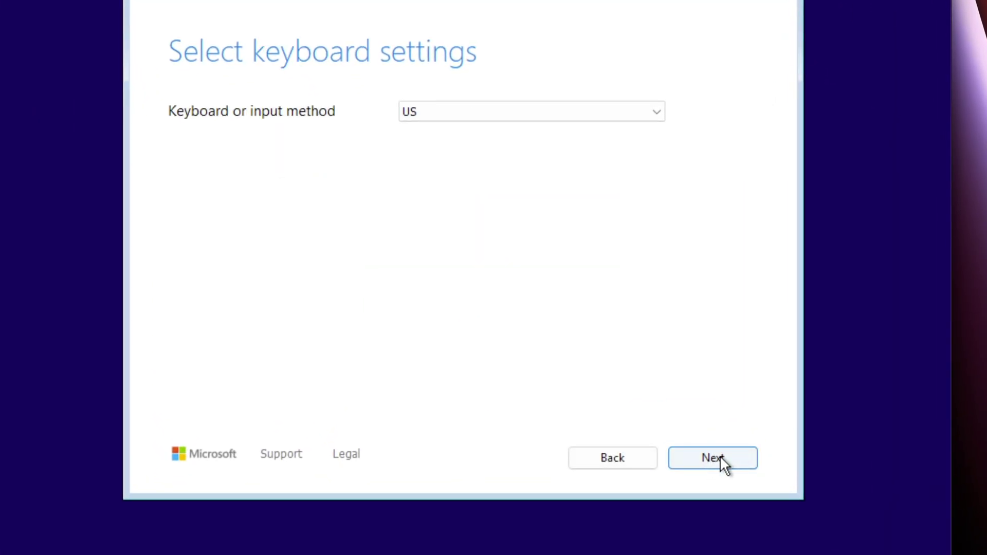
Keep the US keyboard, agree everything will be deleted, and skip the product key.
click(719, 456)
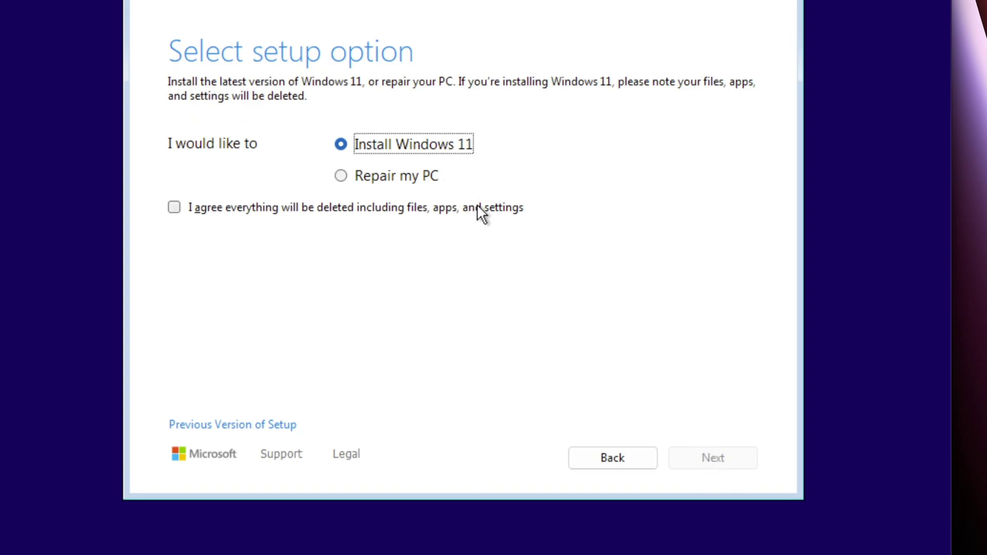
click(481, 210)
click(714, 458)
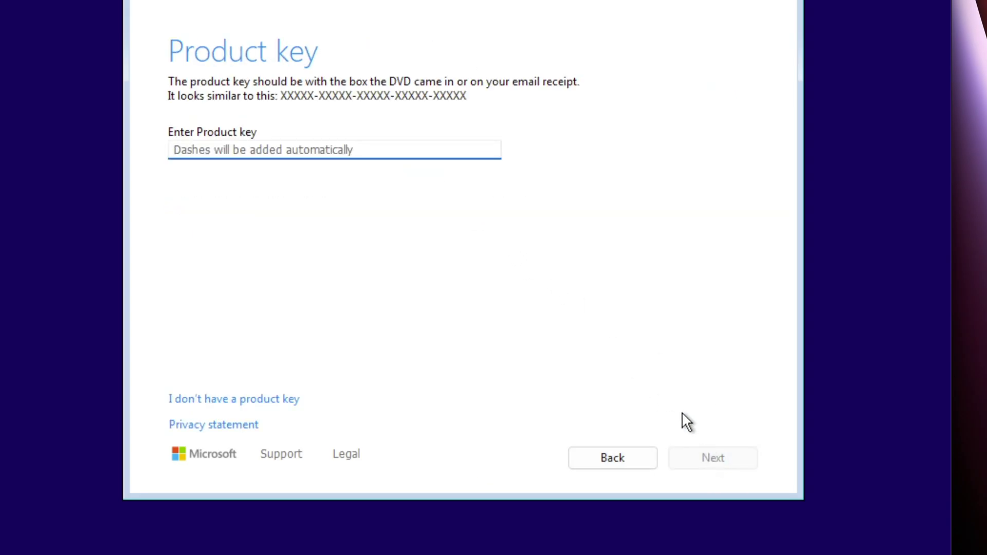
click(272, 401)
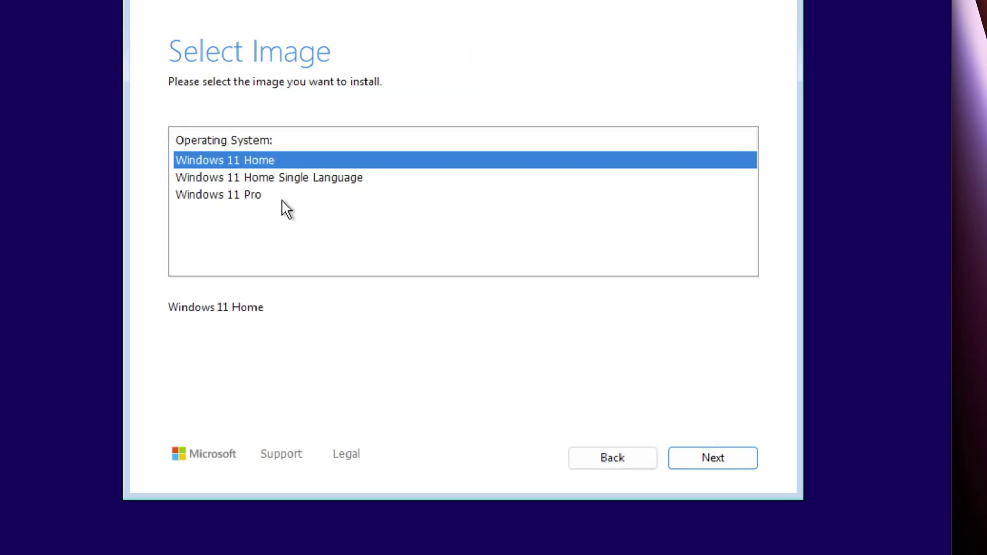
Pick Windows 11 Pro, accept the license, and install onto Disk 0's 64 GB unallocated space.
click(281, 196)
click(731, 457)
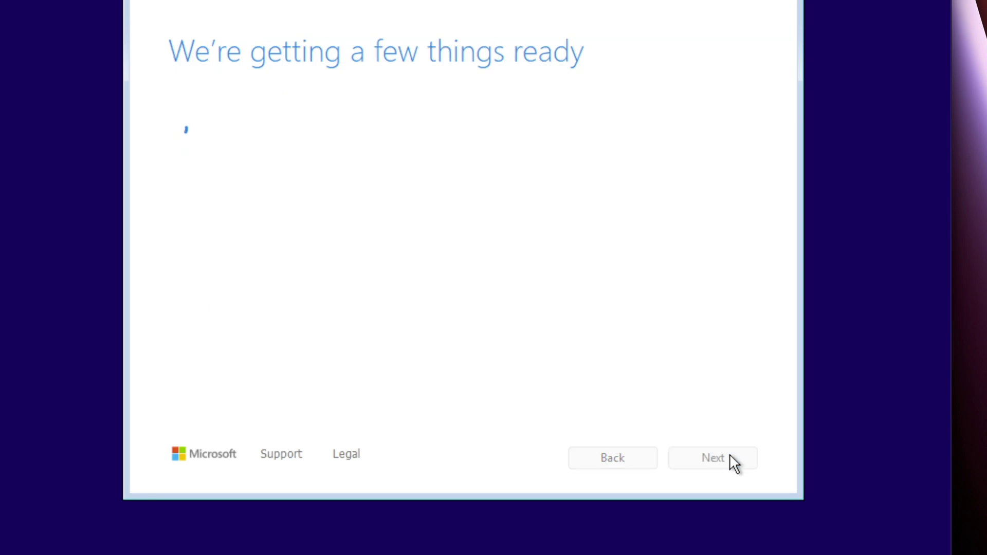
scroll(540, 318, down, 10)
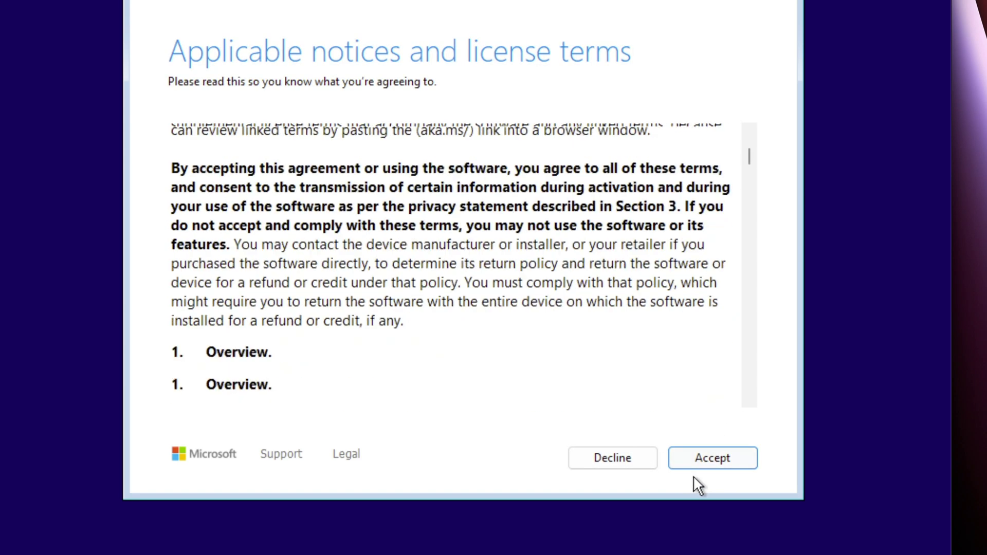
click(711, 458)
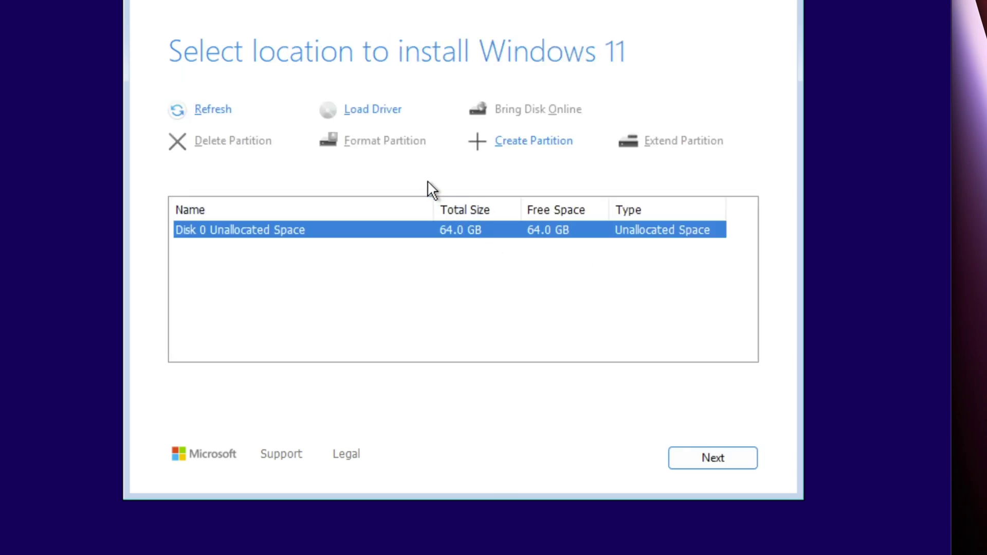
click(716, 450)
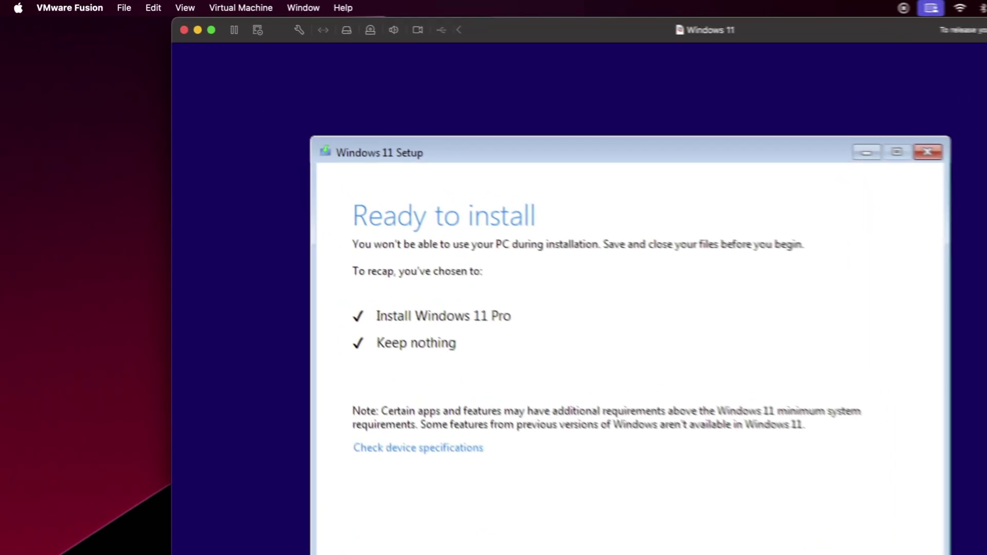
Start the Windows 11 Pro installation and maximize the VM window.
click(659, 453)
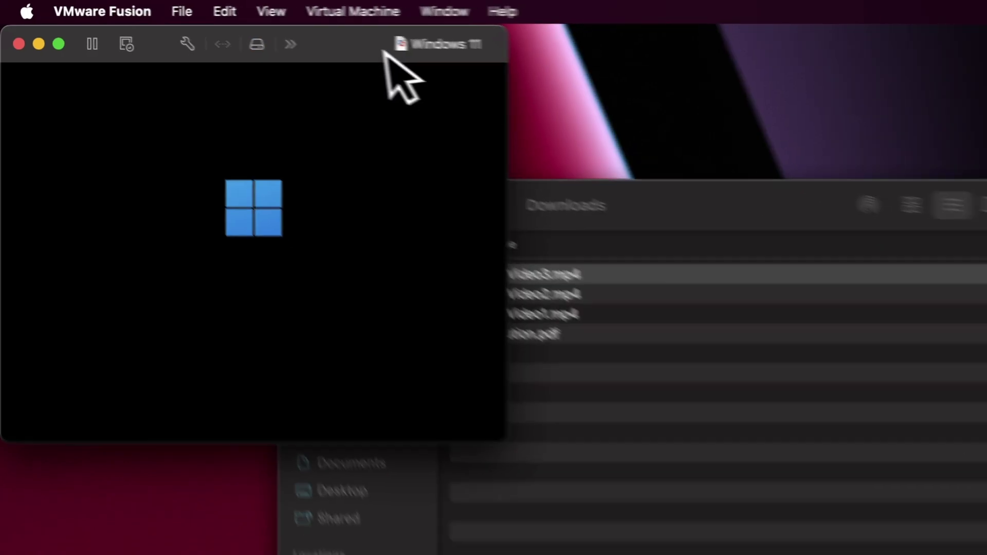
double_click(385, 51)
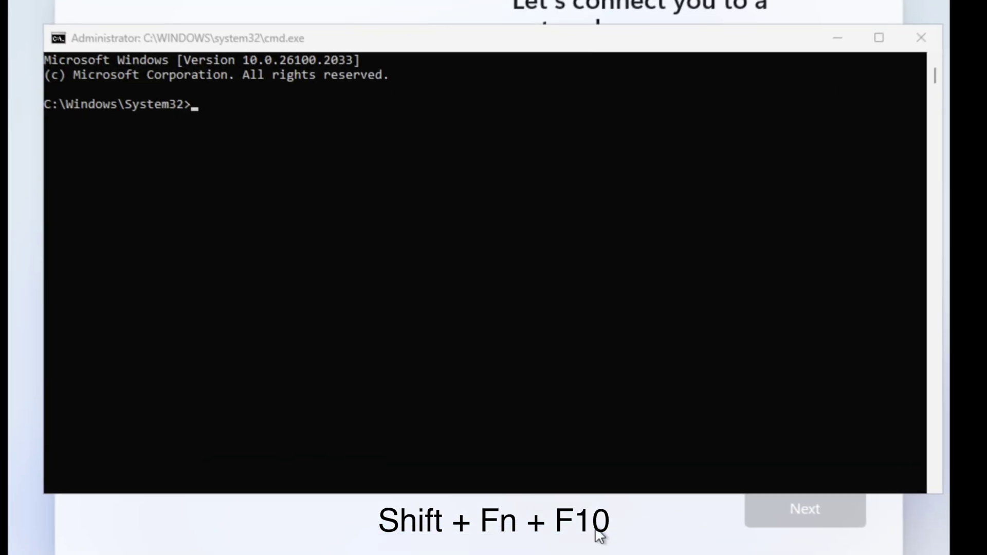
Enter the OOBE\BYPASSNRO command in the focused administrator command prompt.
click(408, 43)
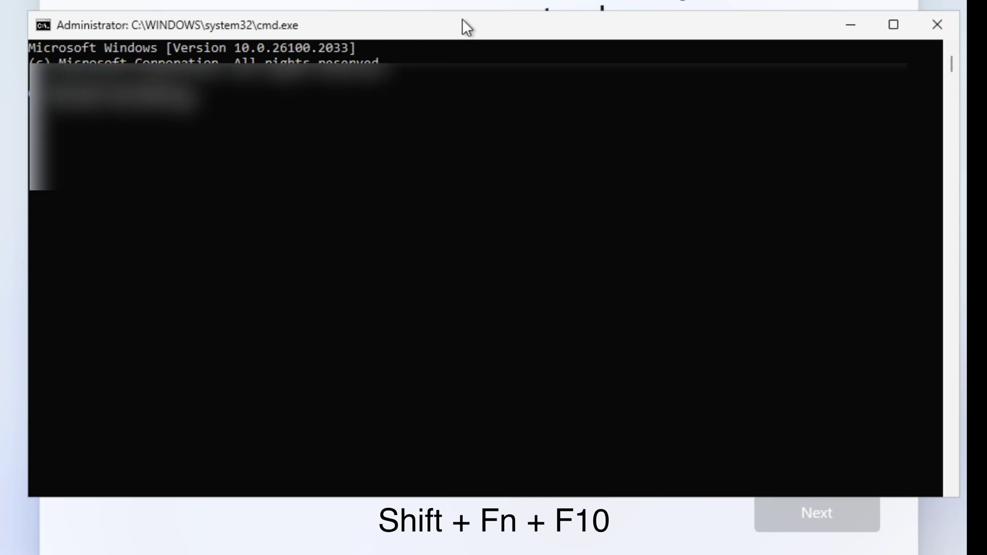
text(OOBE\BYPASSN)
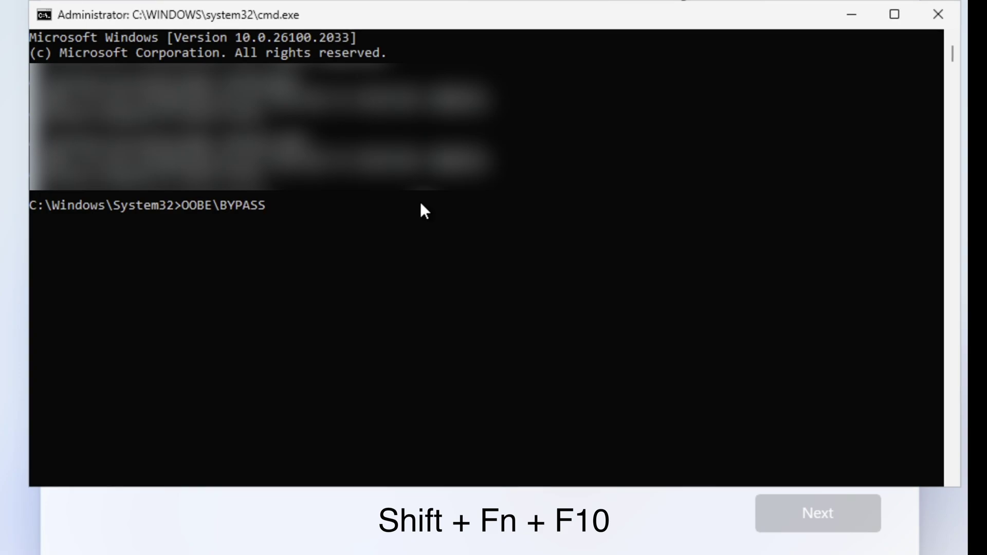
text(RO)
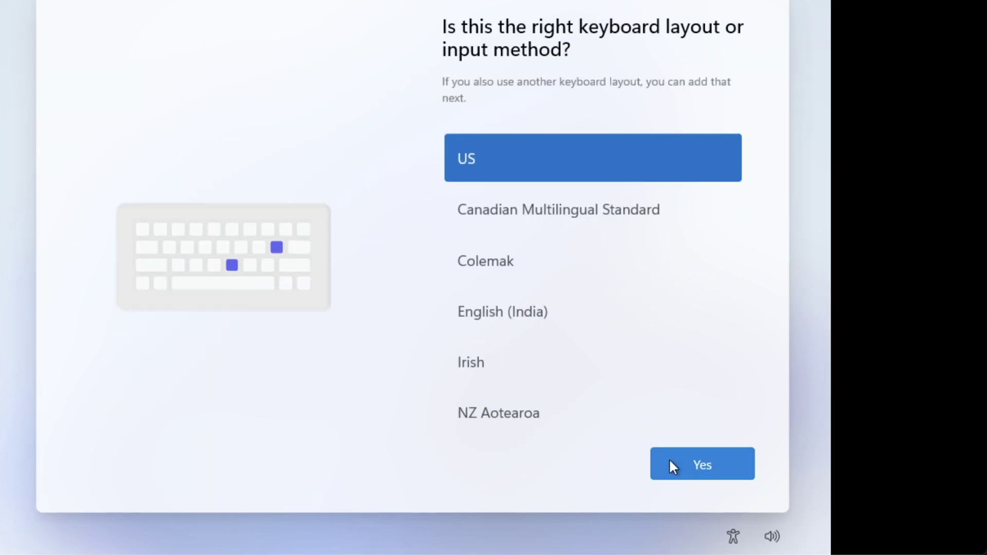
Accept the US keyboard layout, skip a second layout, and confirm the local account name.
click(671, 465)
click(686, 467)
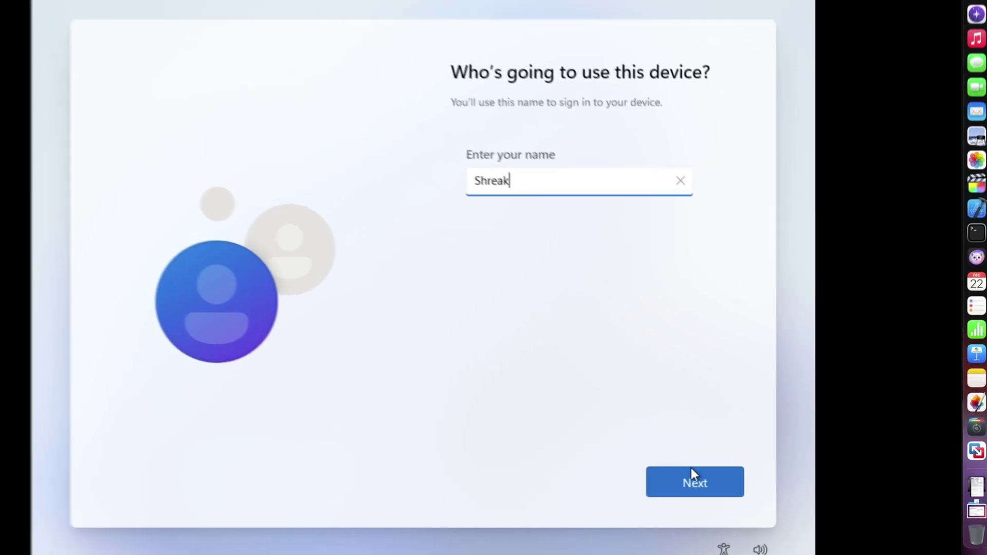
click(716, 480)
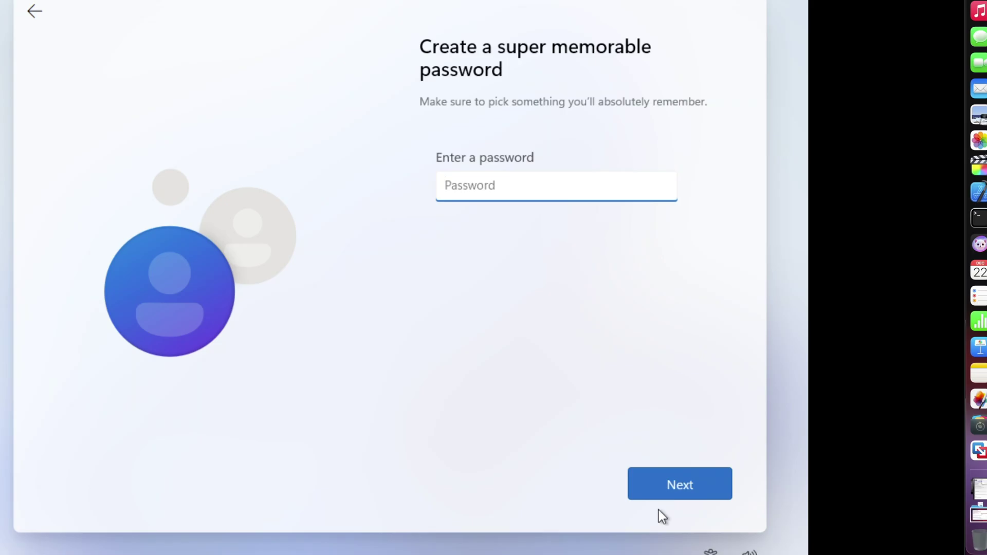
Leave the password empty; turn off Location, Find my device, optional diagnostics, Inking & typing, Tailored experiences.
key(Return)
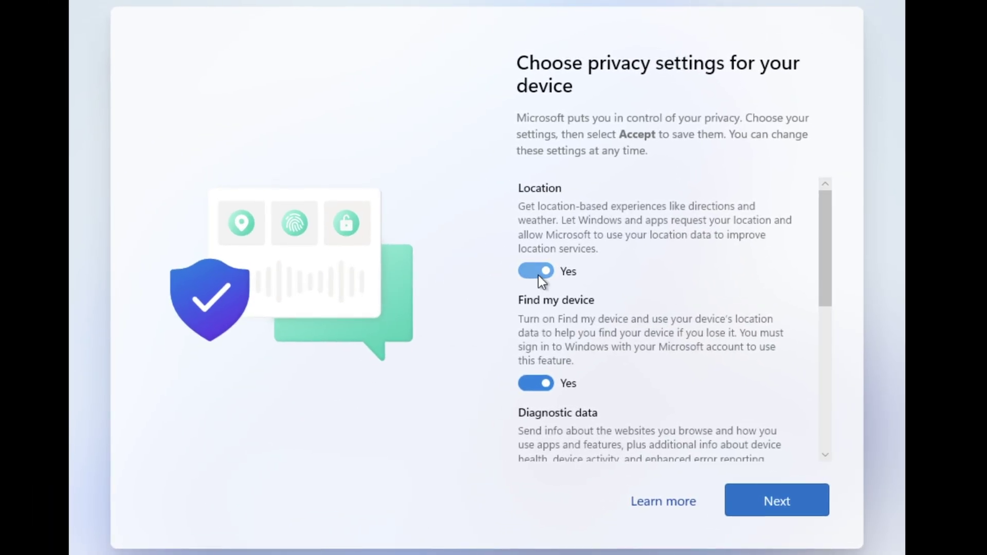
click(537, 266)
click(538, 368)
scroll(550, 368, down, 6)
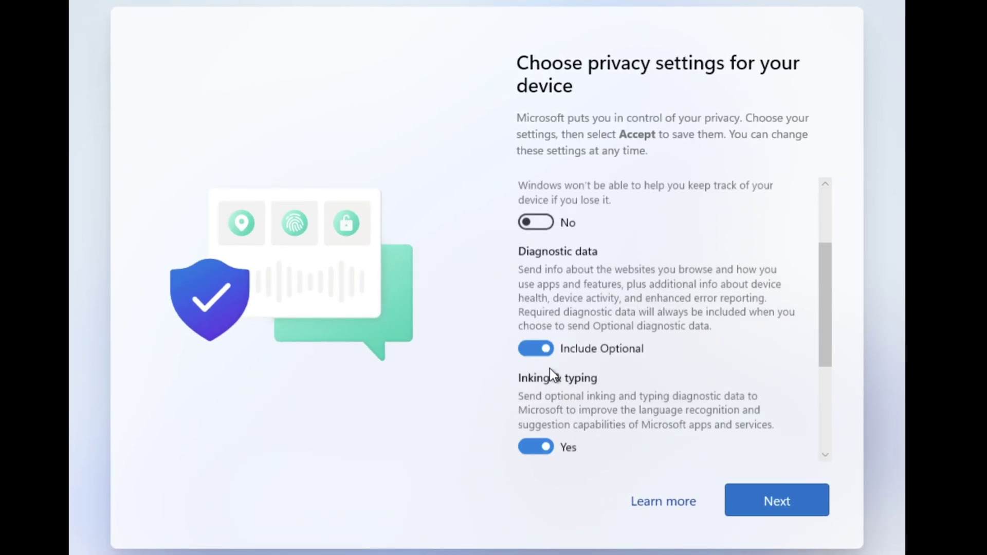
scroll(552, 288, up, 5)
click(550, 374)
drag(821, 347, 819, 412)
click(539, 289)
click(545, 399)
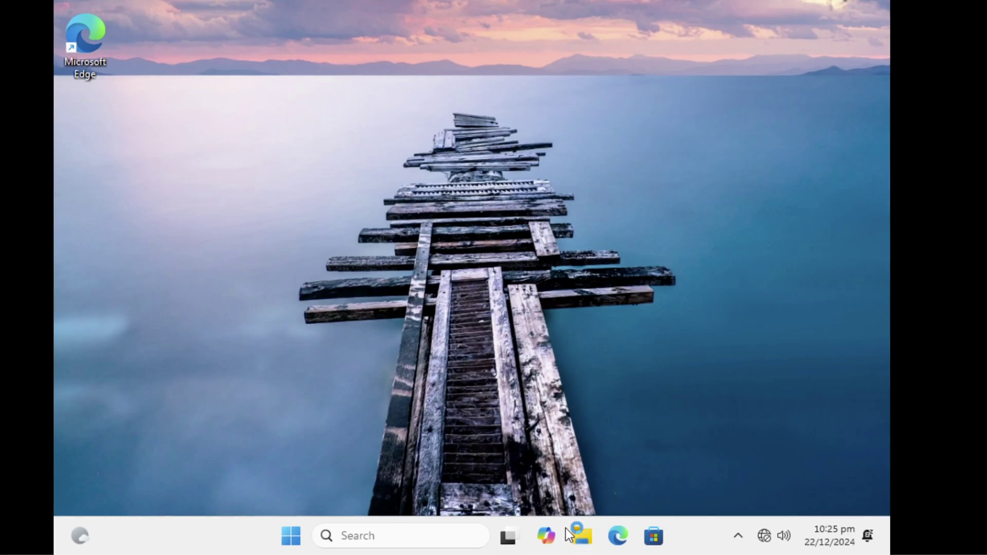
Open File Explorer and connect the disc via Virtual Machine > Install VMware Tools.
click(580, 535)
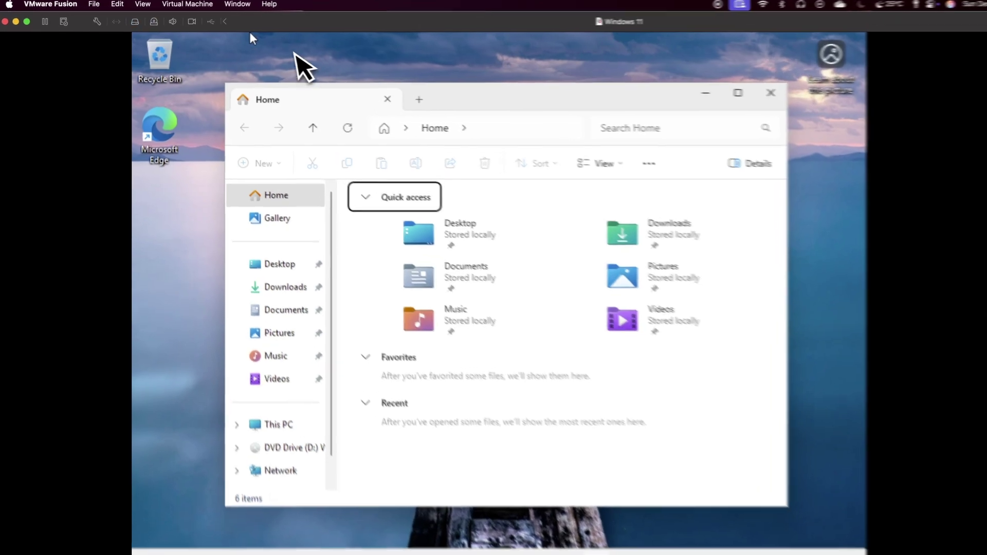
click(183, 6)
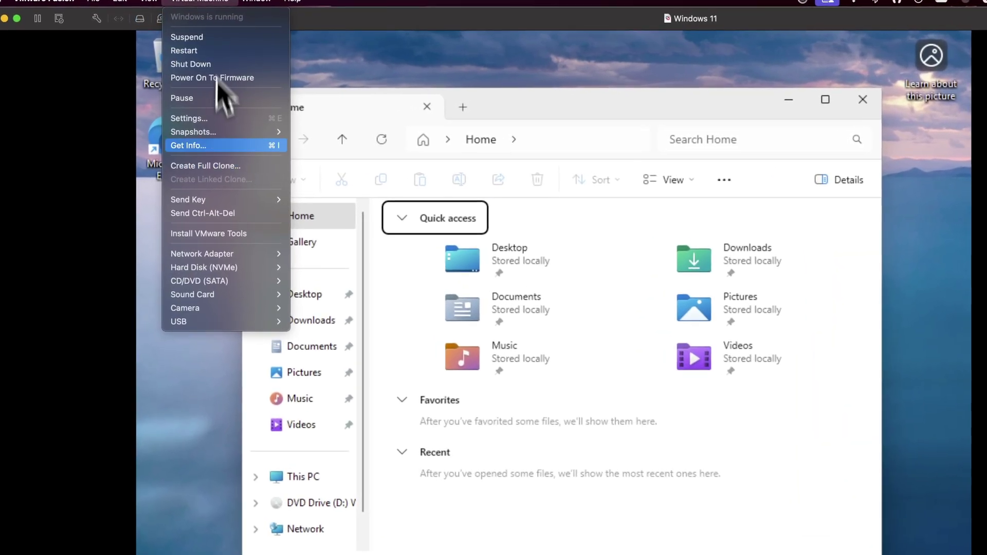
click(210, 237)
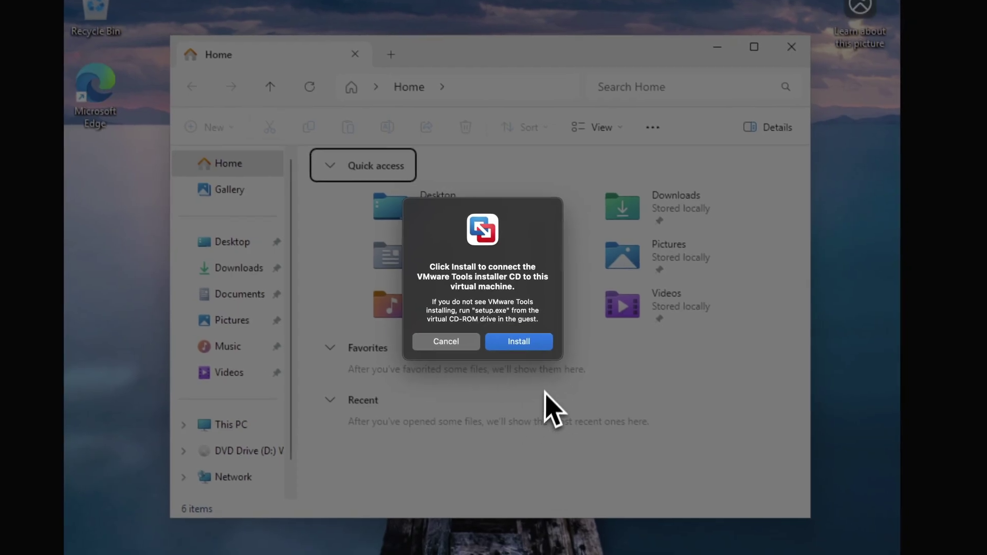
click(610, 397)
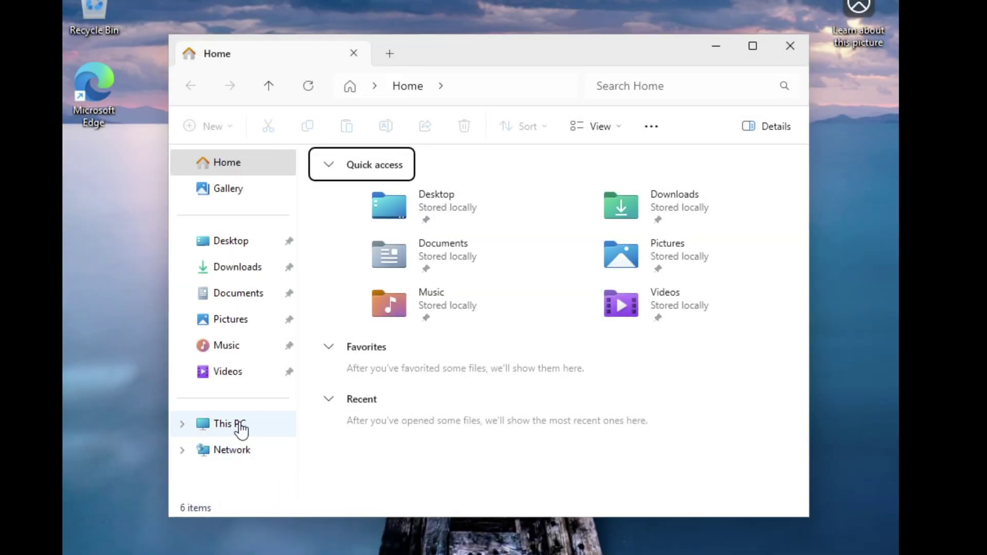
Run the VMware Tools installer from the This PC DVD drive with a Typical setup and finish.
click(241, 428)
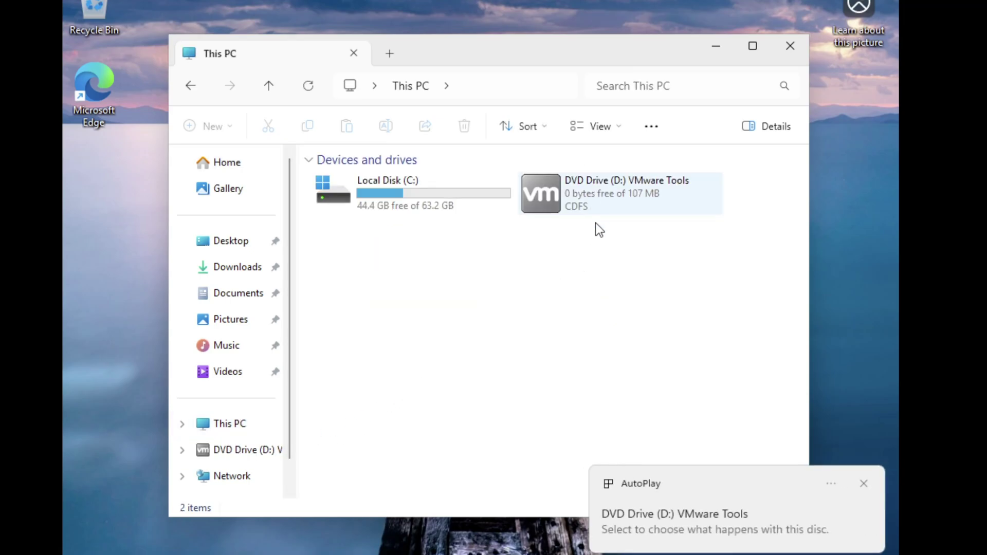
double_click(649, 184)
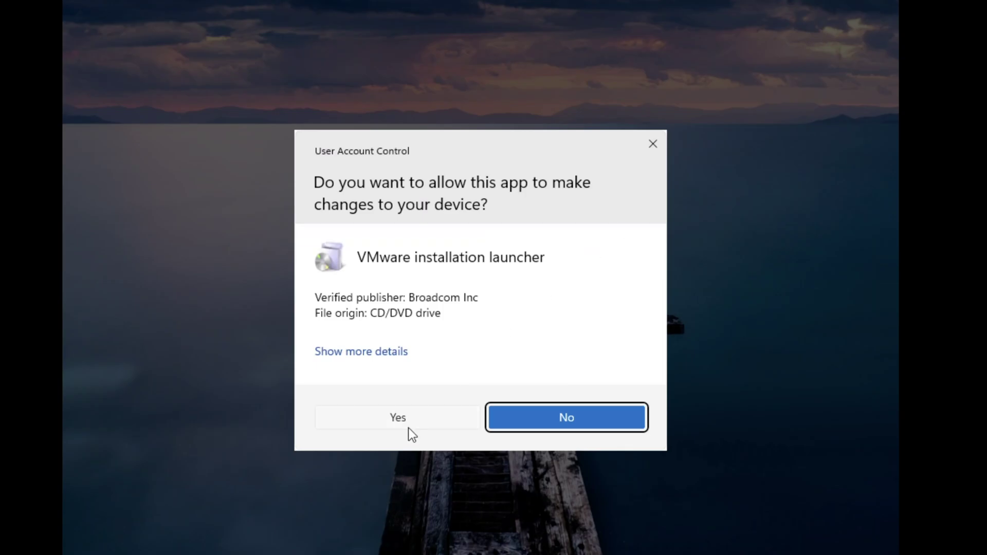
click(408, 428)
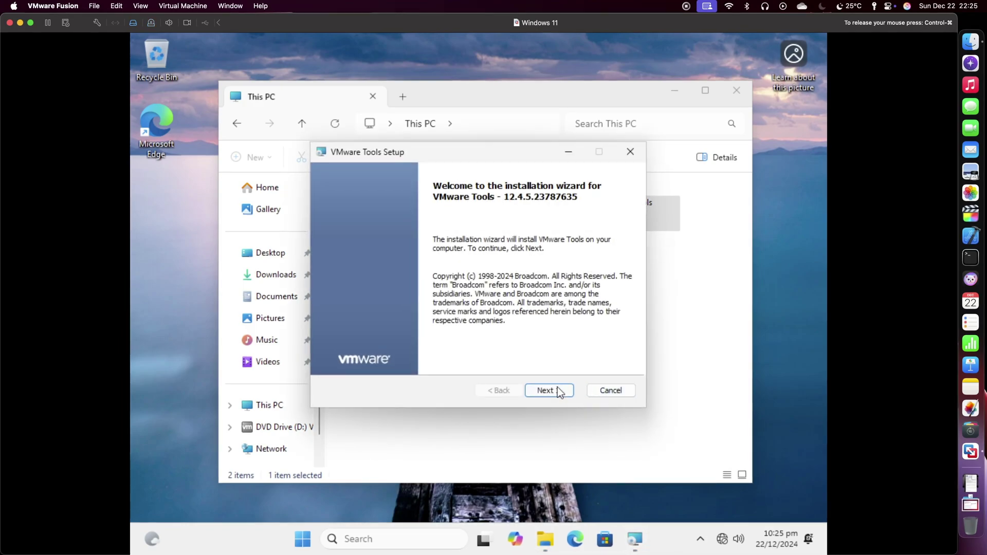
click(557, 390)
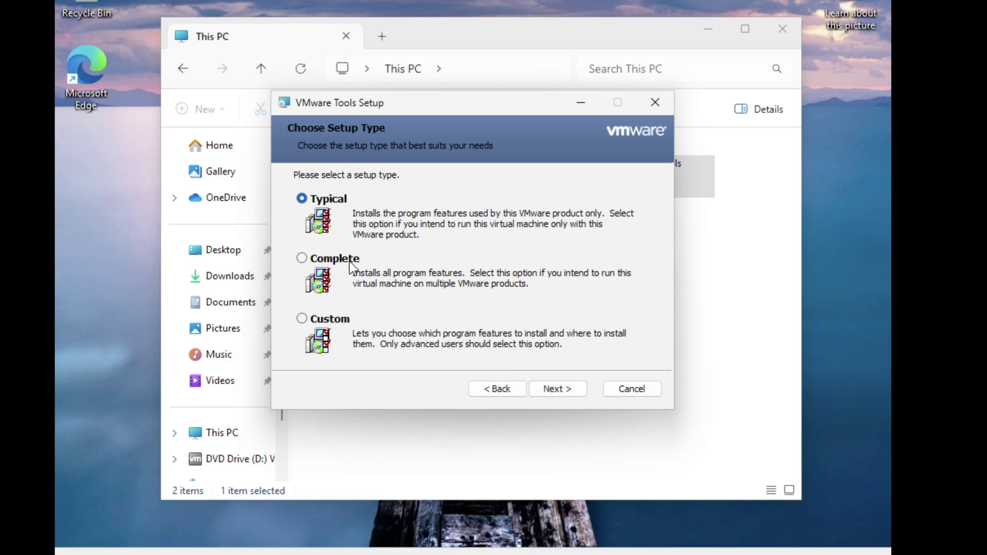
click(563, 391)
click(558, 386)
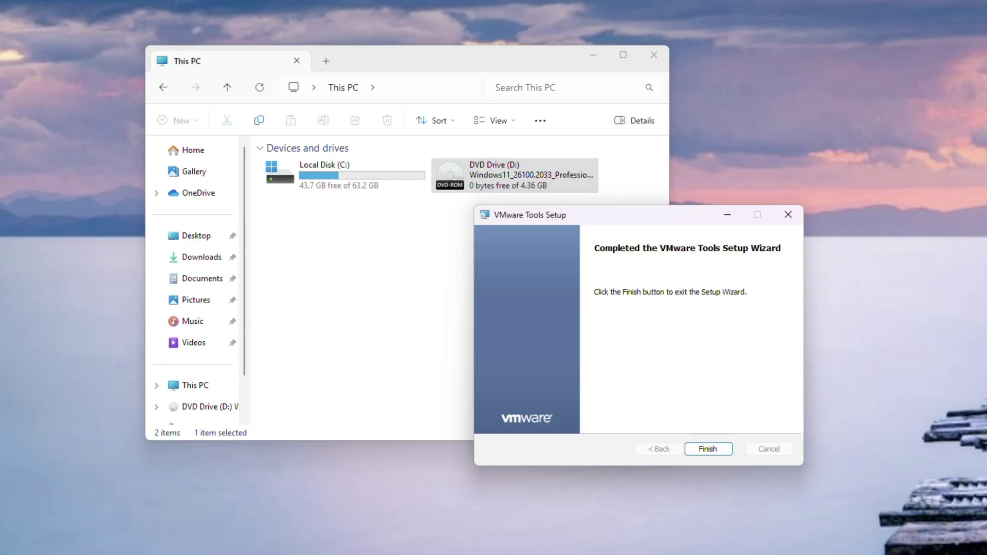
click(710, 452)
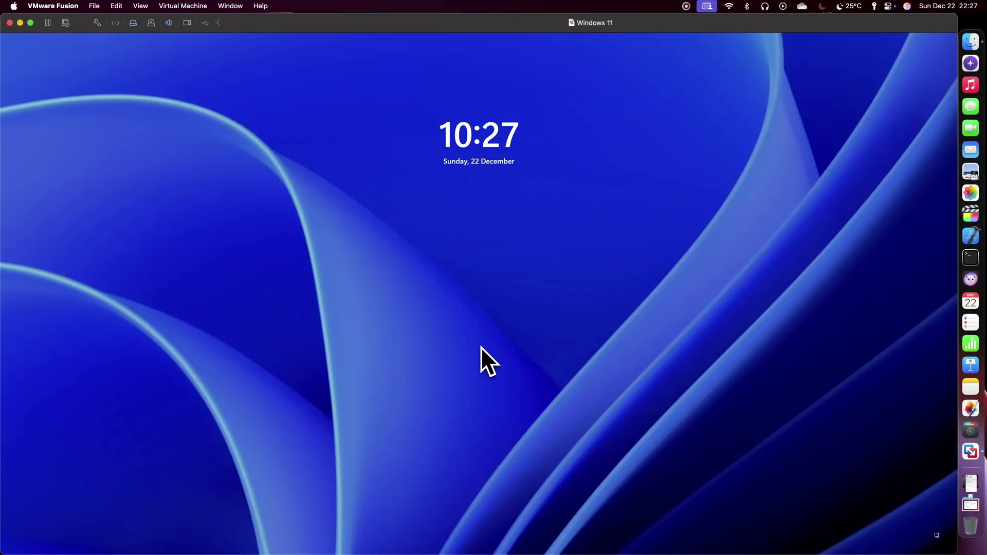
Get past the lock screen and confirm the full-resolution desktop with a selection box.
click(480, 347)
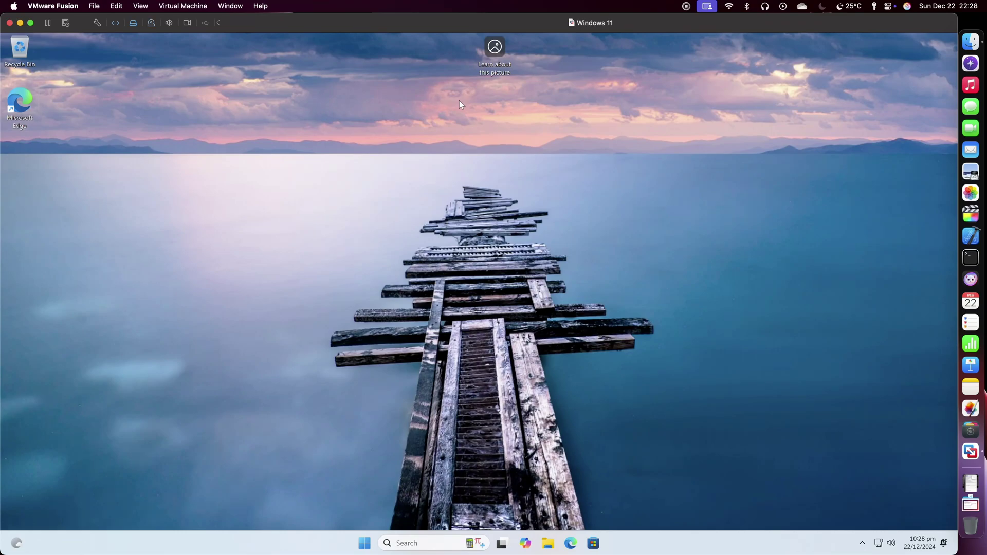
drag(699, 239, 478, 94)
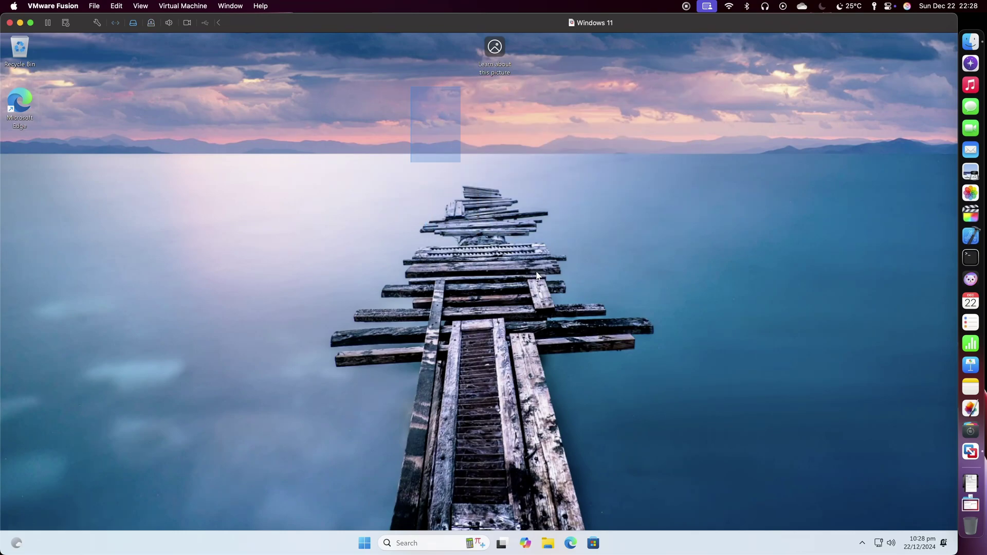